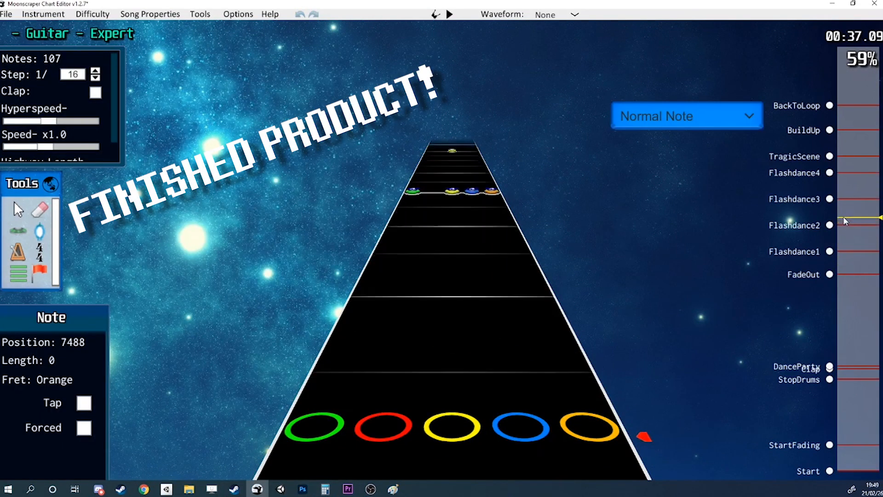
Load an audio file as the song audio in the song properties and preview its playback against the waveform
left_click_drag(852, 234, 853, 284)
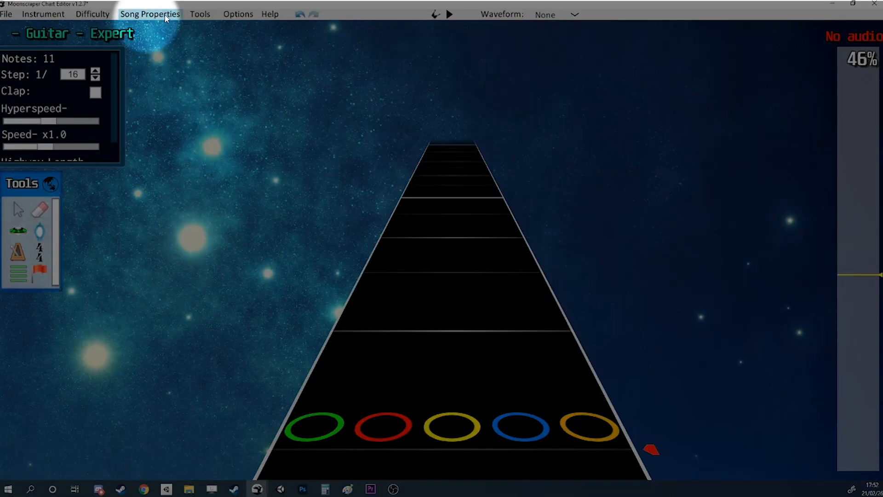
left_click(166, 17)
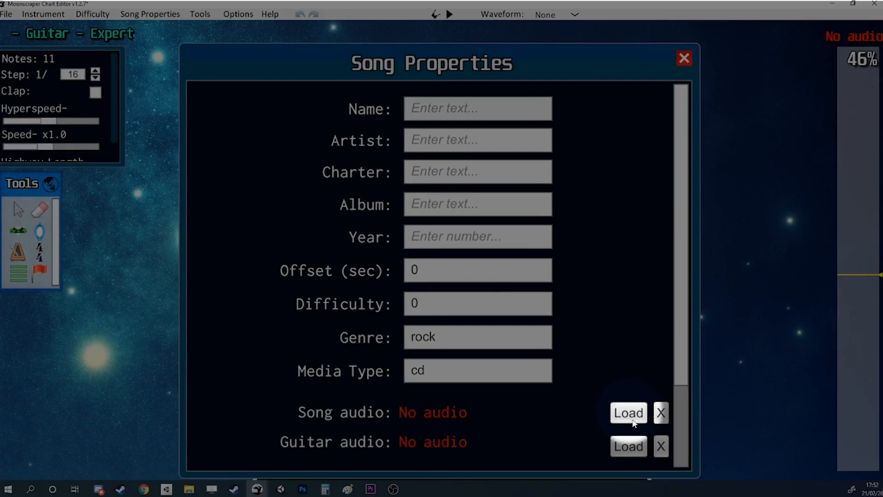
left_click(633, 420)
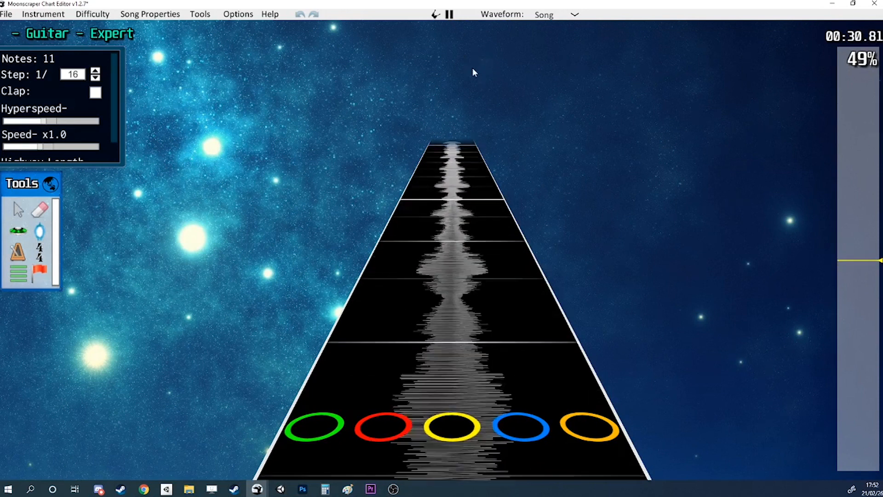
key("space")
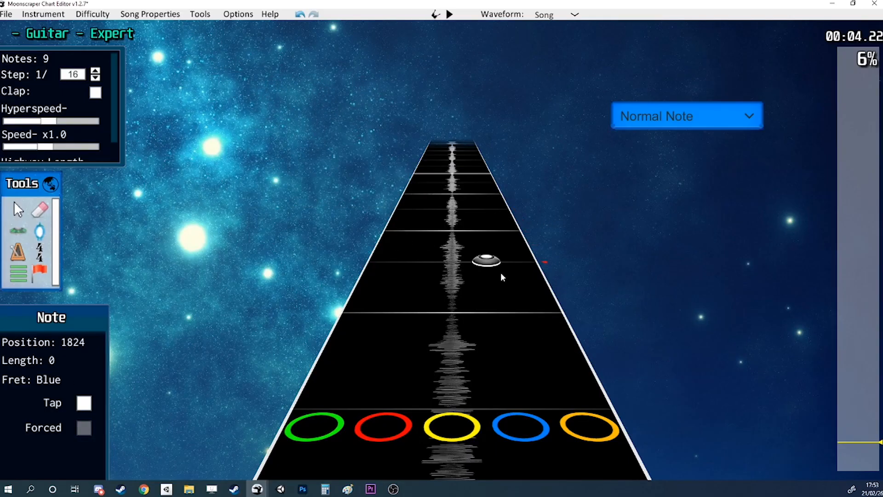
Place normal notes alternating between the red and blue lanes along the waveform, playing the song between placements
scroll(469, 260, "up", 4)
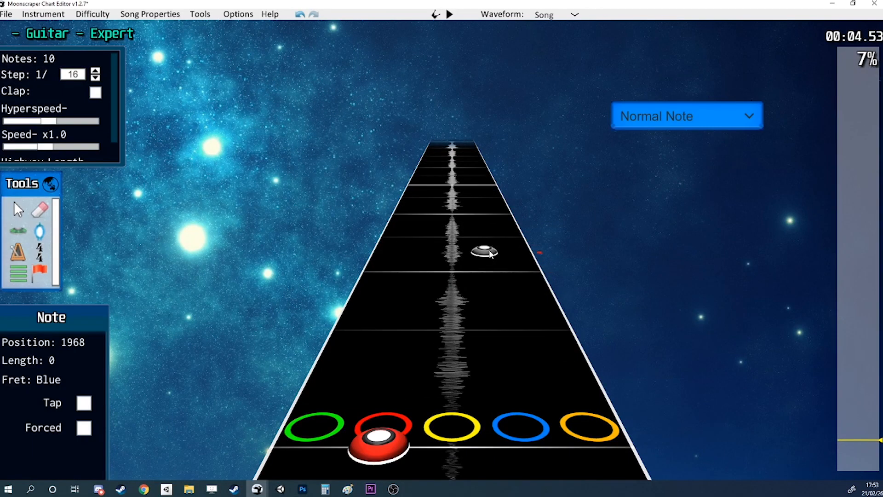
left_click(429, 216)
key("space")
key("space")
left_click(485, 234)
key("space")
key("space")
left_click(407, 307)
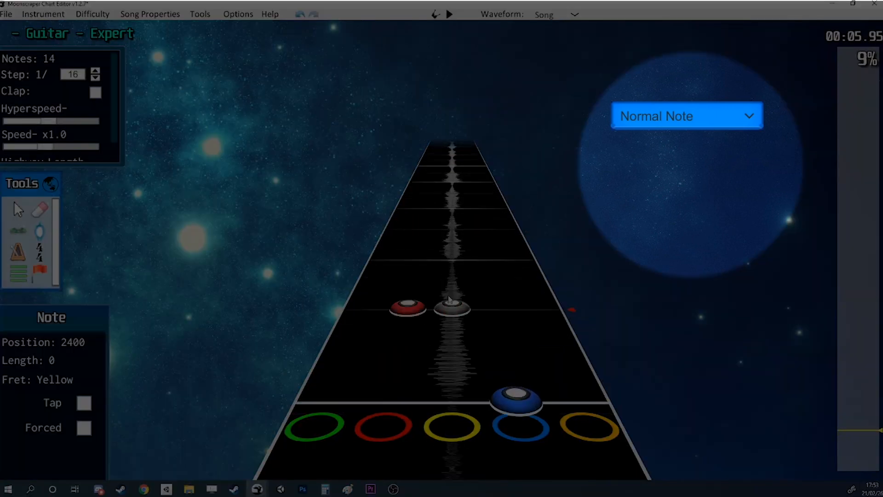
left_click(426, 268)
key("space")
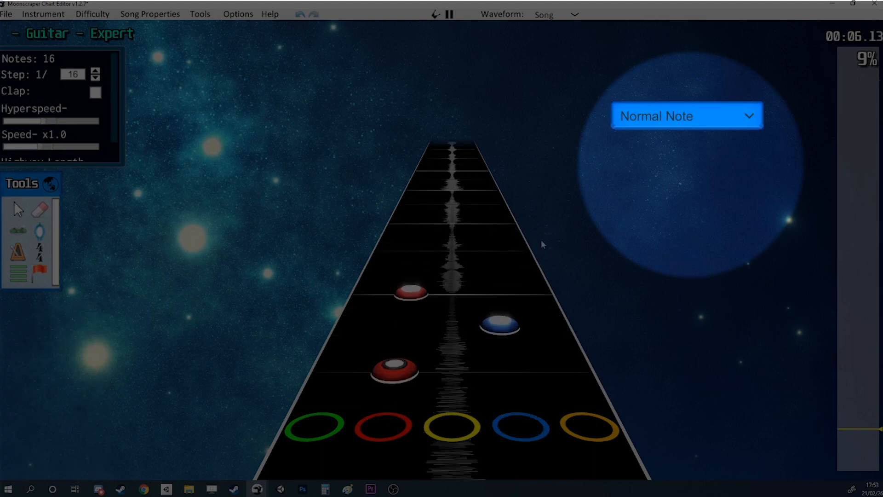
Change the note type, place further notes in the red and blue lanes, and set the note type to Custom 2 Note
left_click(680, 122)
left_click(666, 160)
left_click(406, 324)
left_click(502, 292)
left_click(424, 269)
left_click(678, 122)
left_click(650, 199)
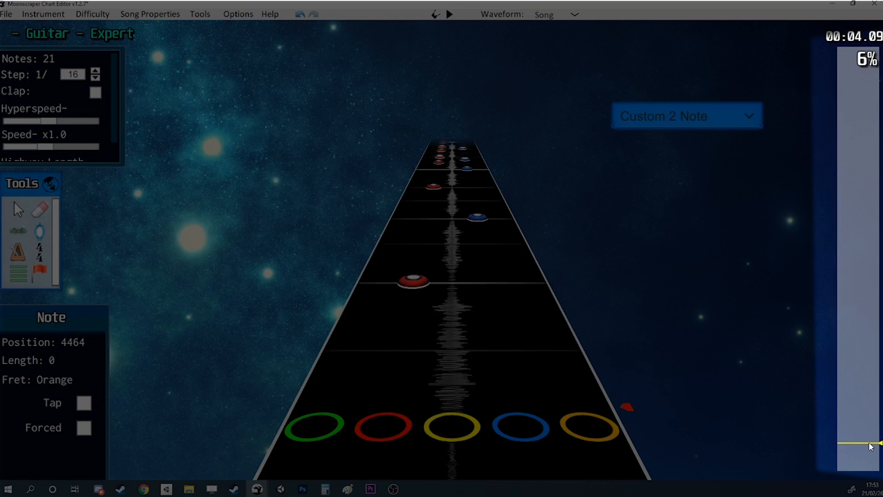
Add a song section at position 9216 of the chart and name it Hello
left_click_drag(867, 443, 834, 308)
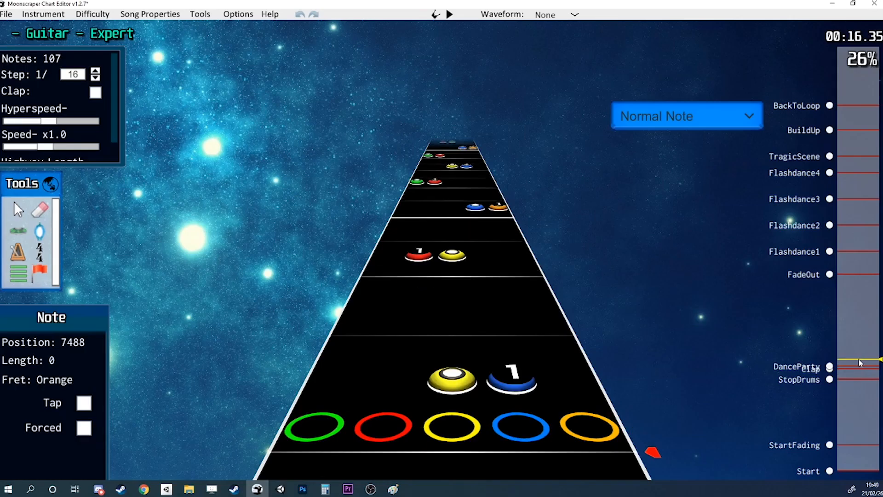
left_click_drag(859, 365, 862, 316)
left_click(17, 272)
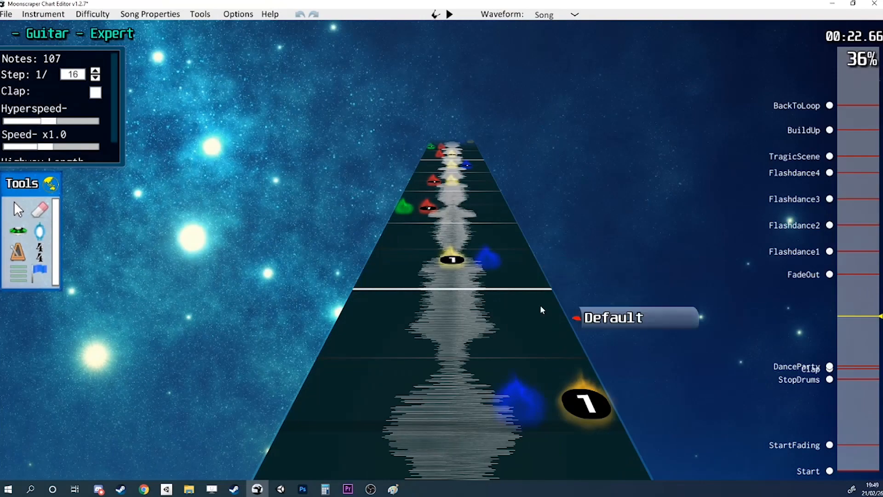
left_click(587, 288)
double_click(61, 370)
type("Hello")
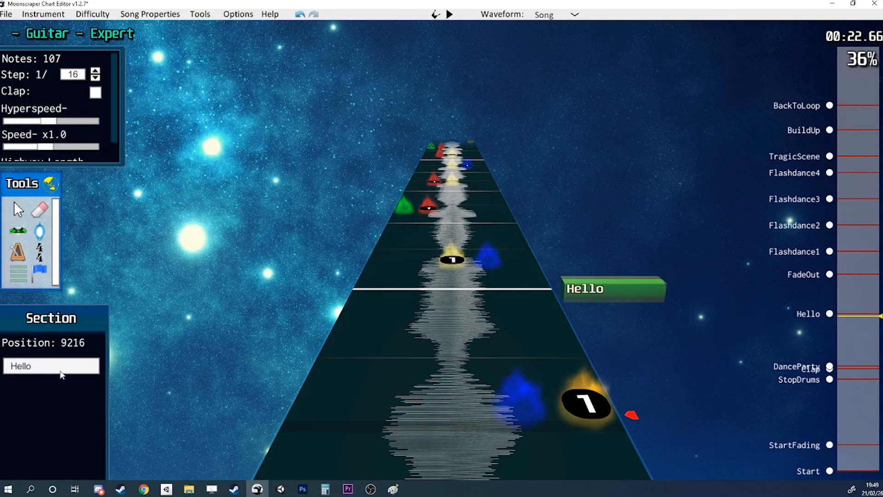
left_click(18, 210)
left_click(606, 288)
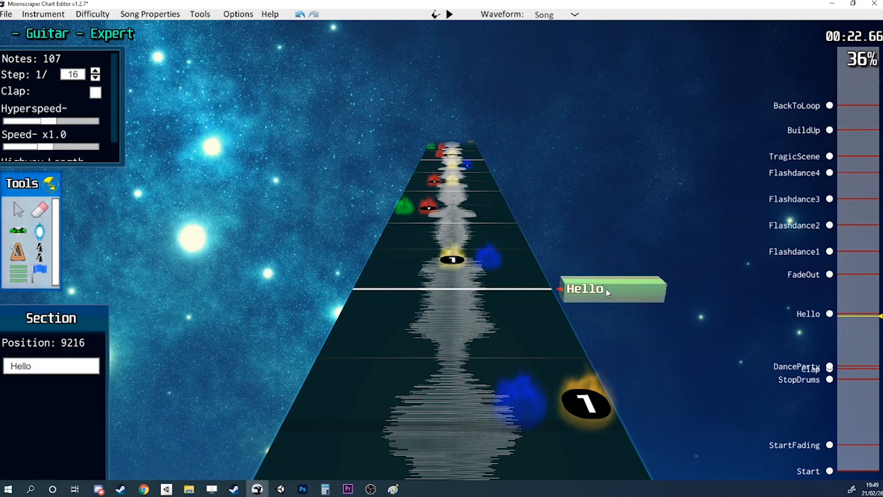
Start saving the chart as a new file in the LewmothsSong folder
left_click(6, 14)
left_click(215, 226)
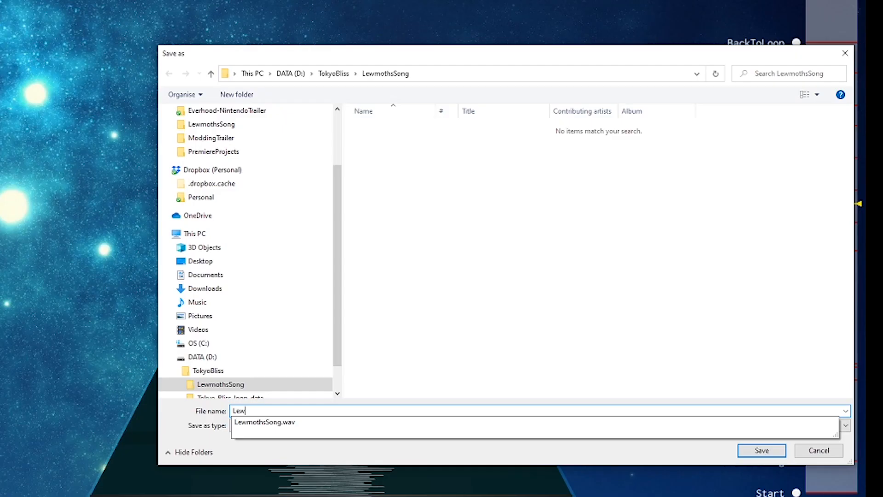
key("BackSpace")
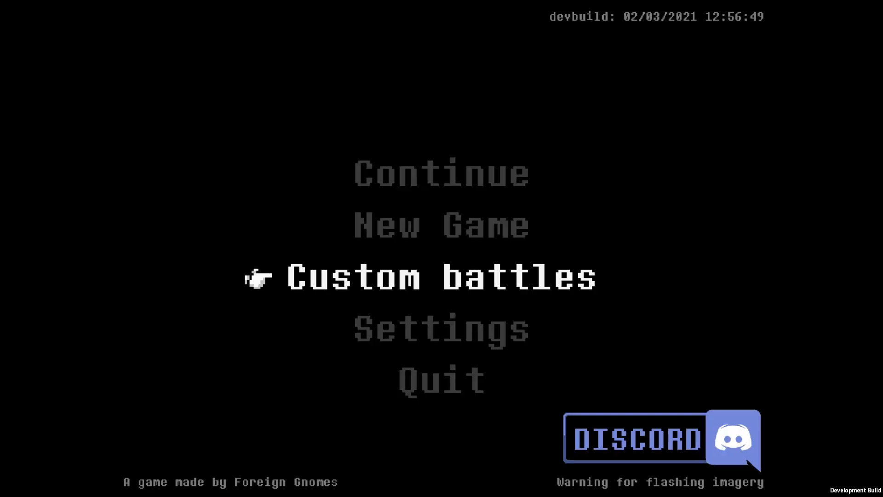
Switch to the Everhood game, open its custom battles menu and move to the Tools entry
key("Return")
key("Down")
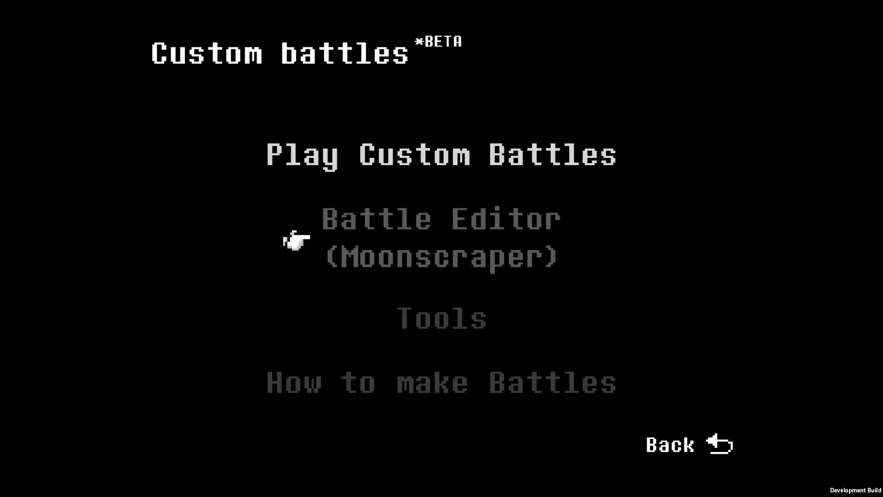
key("Down")
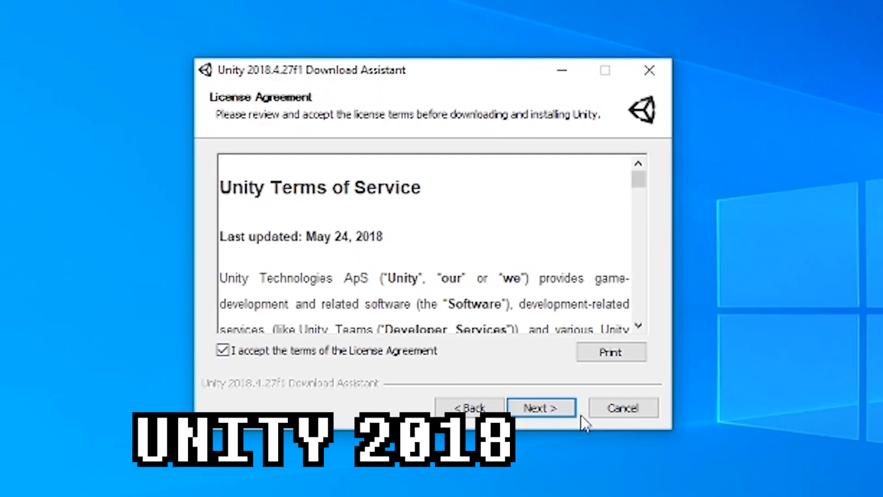
Continue the Unity 2018.4.27f1 installation past the license agreement and create a new project named EverhoodCustomBattle
left_click(541, 408)
left_click(536, 407)
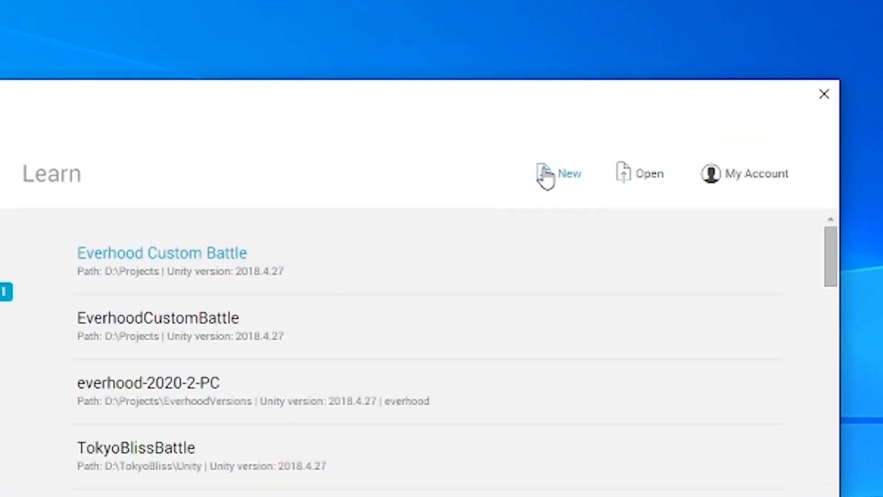
left_click(598, 131)
left_click(357, 228)
type("Everh")
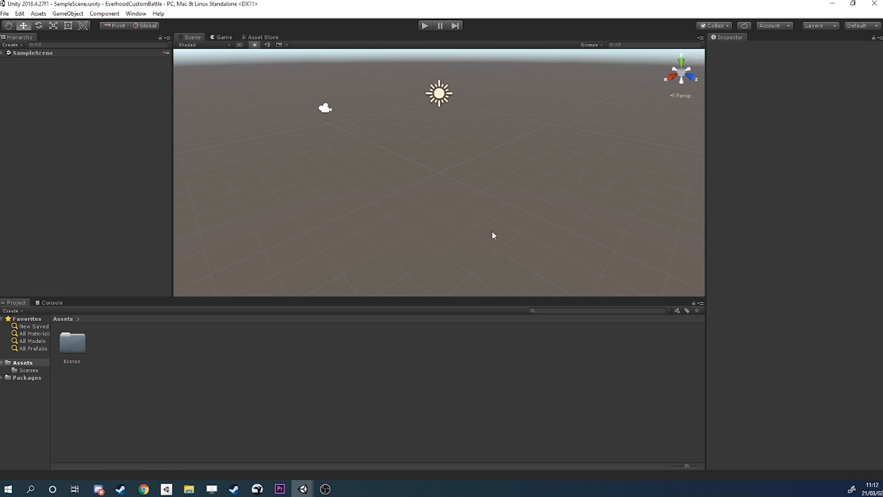
Set the Unity editor layout to 2 by 3 and import the whole EverhoodCustomBattleModTools package from the _TOOLS folder into Assets
left_click(862, 26)
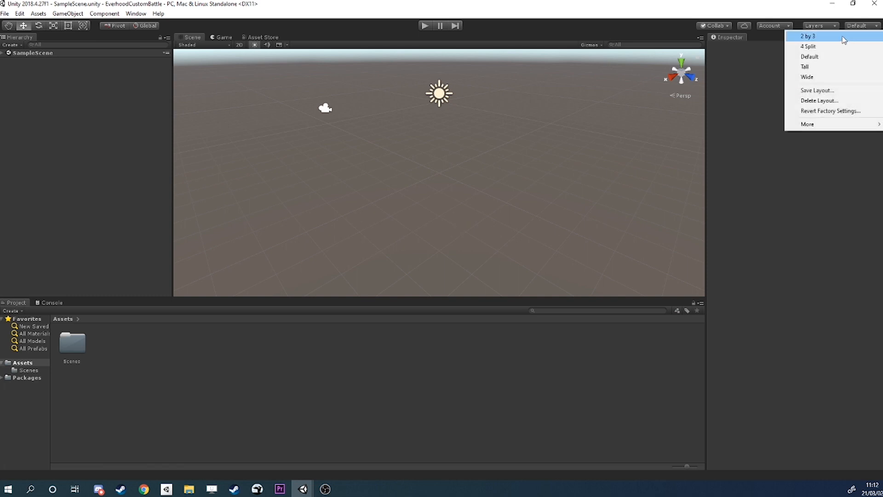
left_click(844, 37)
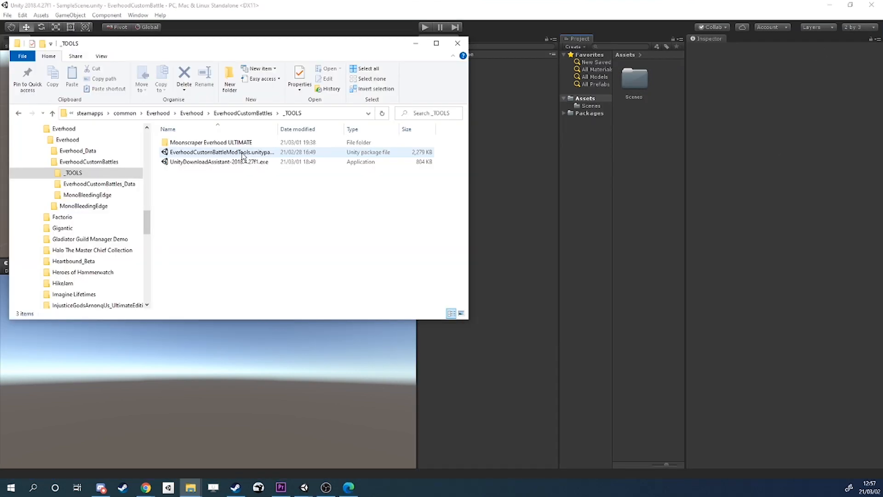
left_click_drag(242, 157, 557, 233)
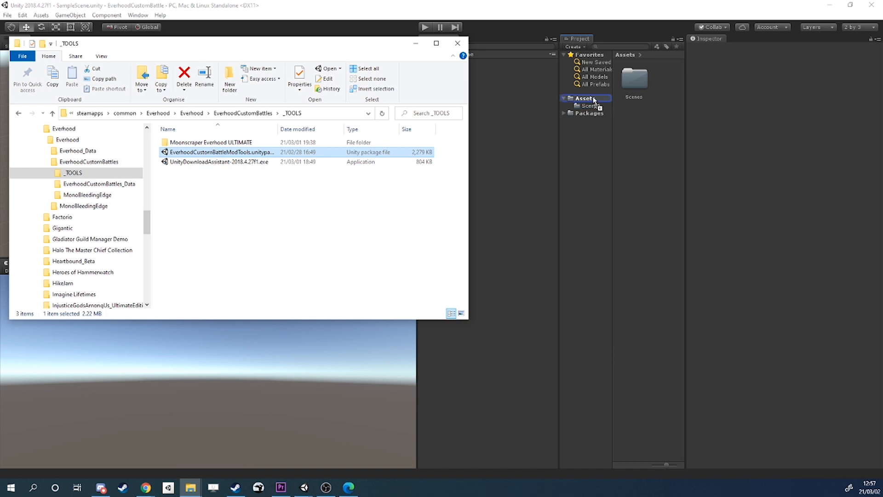
left_click_drag(594, 100, 593, 101)
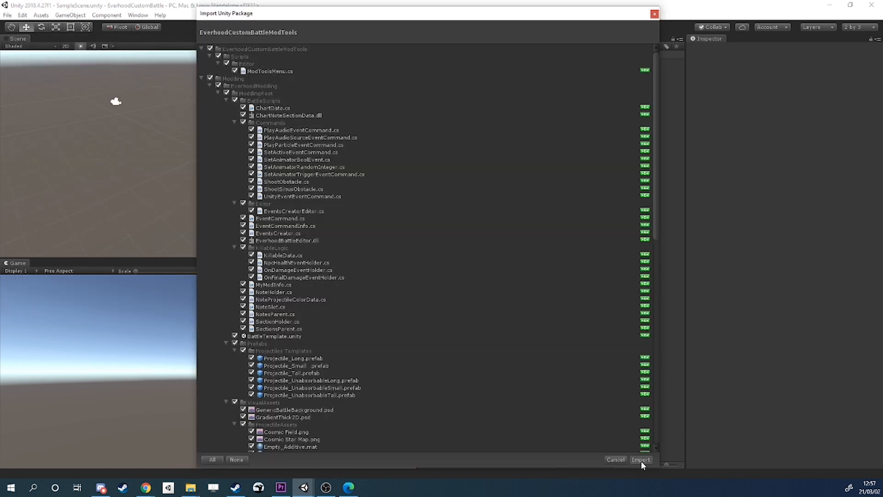
left_click(641, 459)
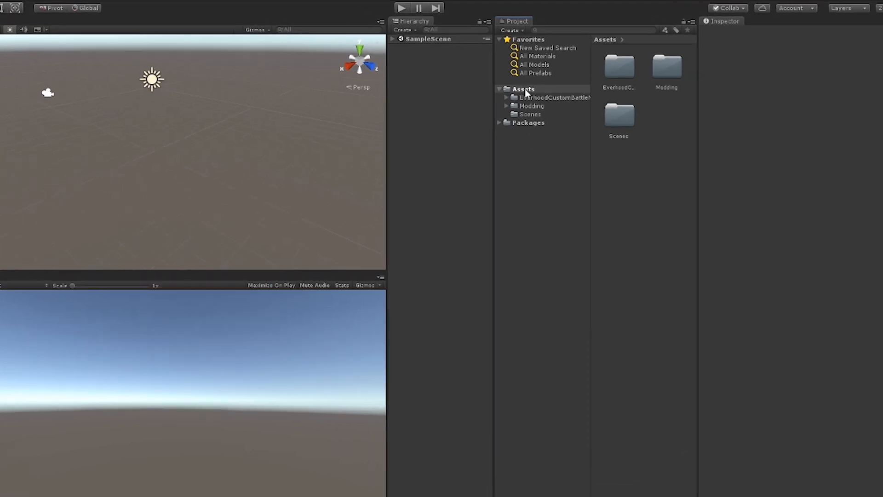
Create a folder named TokyoBliss inside the project's Assets folder
right_click(532, 98)
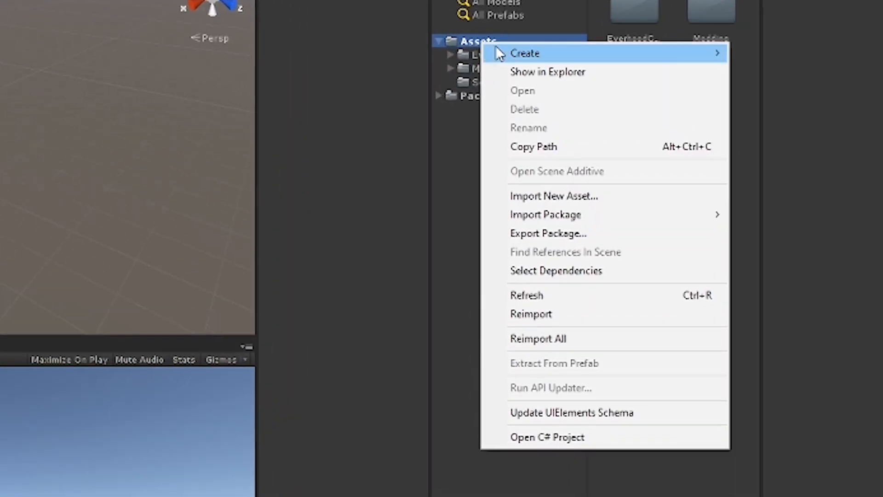
mouse_move(501, 52)
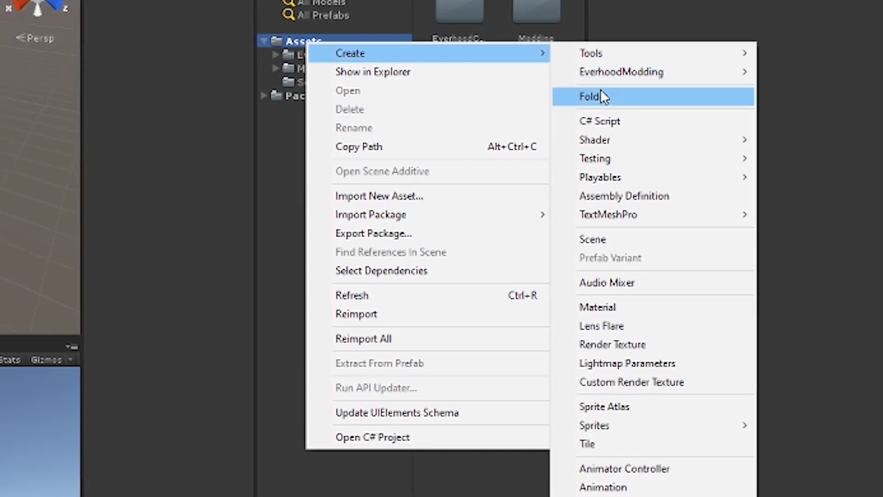
left_click(773, 93)
type("Toky")
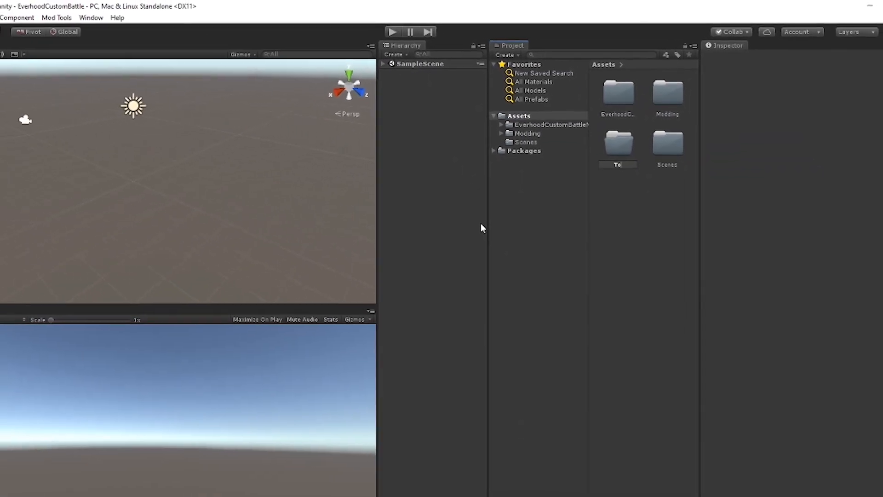
type("oBliss")
key("Return")
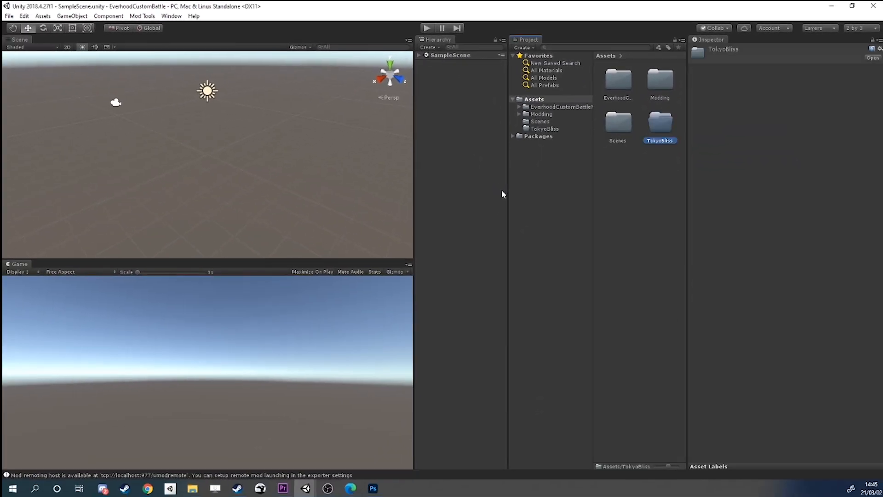
In the mod export settings, set the mod name to Everhoodchan, the version to 6.6.6 and enter the author's full name
left_click(167, 37)
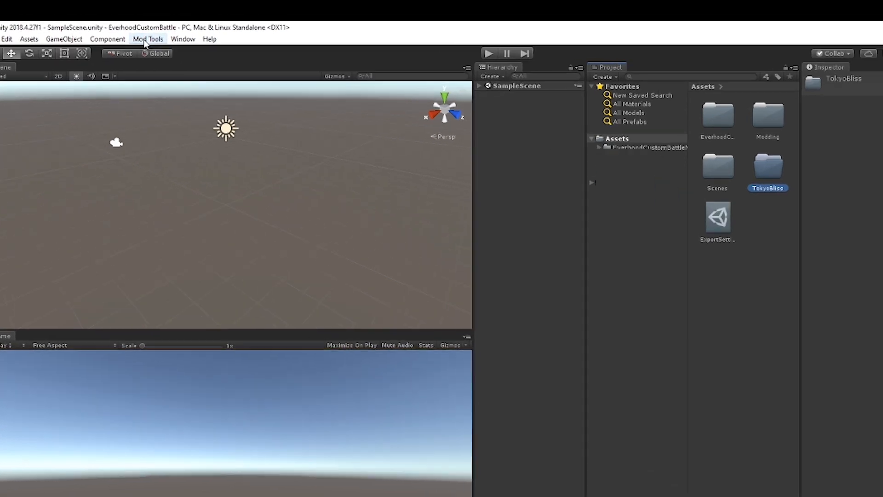
left_click(141, 15)
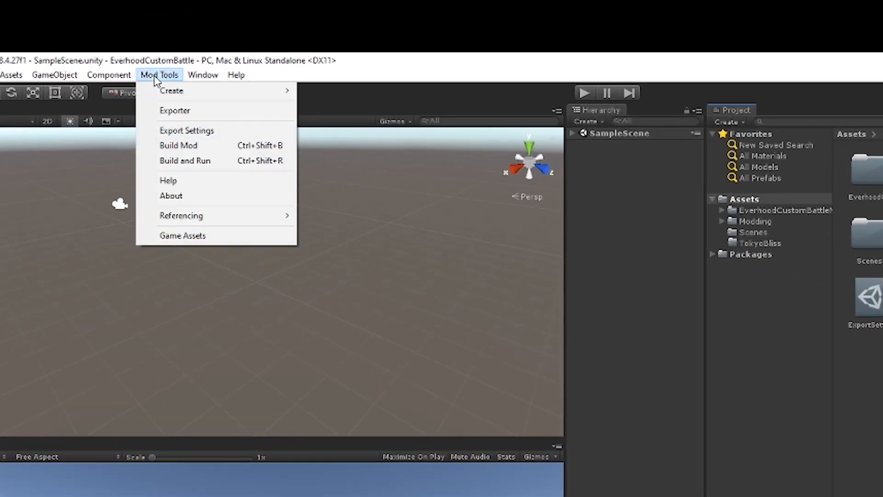
left_click(164, 133)
left_click(462, 262)
type("Everhoodchan")
key("Tab")
type("6.6.6")
key("Tab")
type("Chris Nordgren")
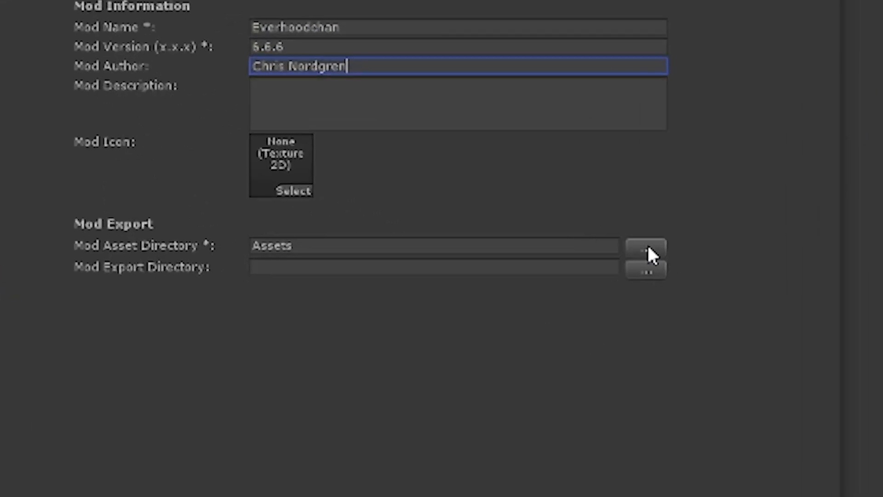
Set the mod asset directory to the project's Assets/TokyoBliss folder
left_click(648, 248)
left_click(193, 115)
left_click(606, 479)
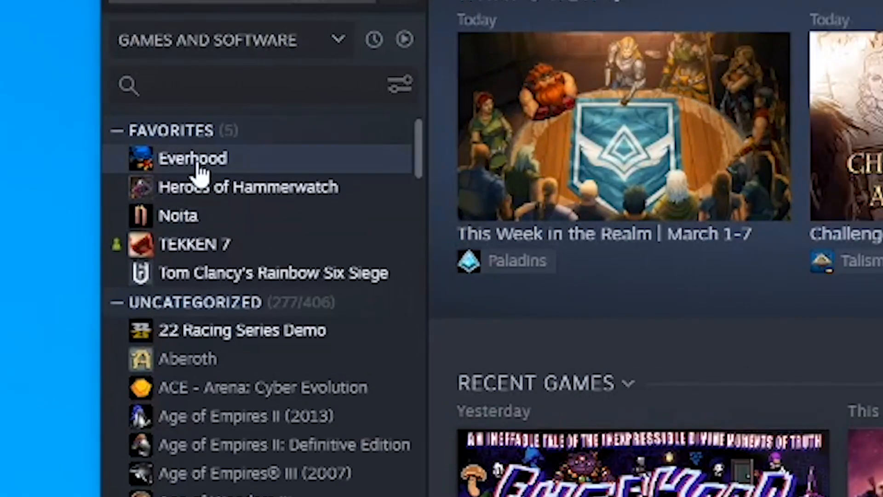
Switch to Steam, browse Everhood's local files and copy the path of its installation folder
right_click(197, 166)
left_click(259, 320)
left_click(250, 179)
left_click(550, 174)
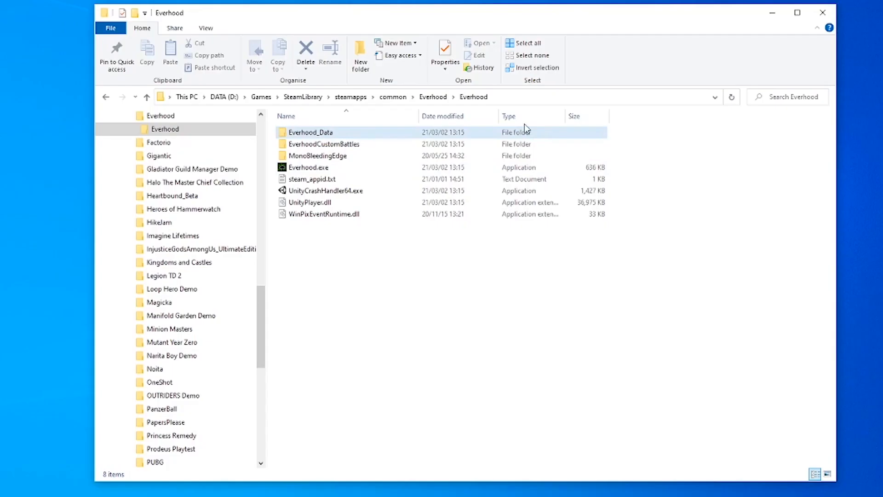
left_click(373, 97)
right_click(373, 97)
left_click(359, 135)
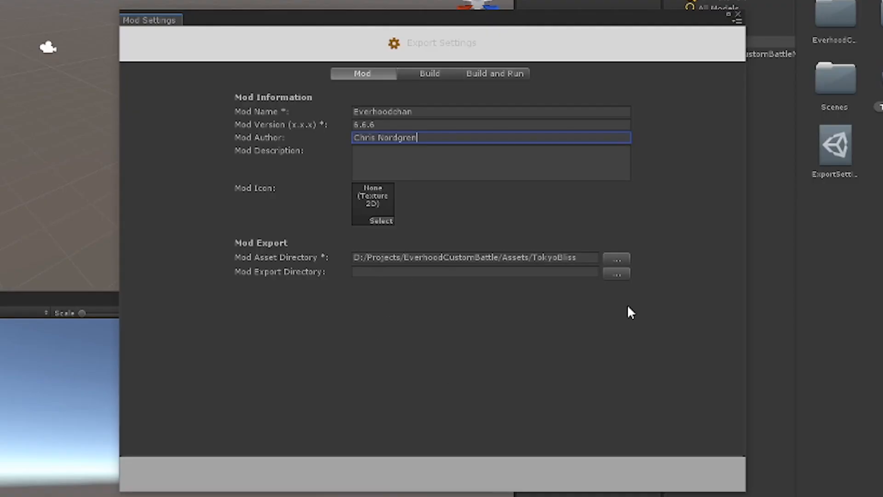
Set the mod export directory to the Mods folder in EverhoodCustomBattles_Data, under EverhoodCustomBattles in the Everhood installation
left_click(622, 272)
left_click(257, 42)
key("BackSpace")
right_click(71, 44)
left_click(106, 93)
key("Return")
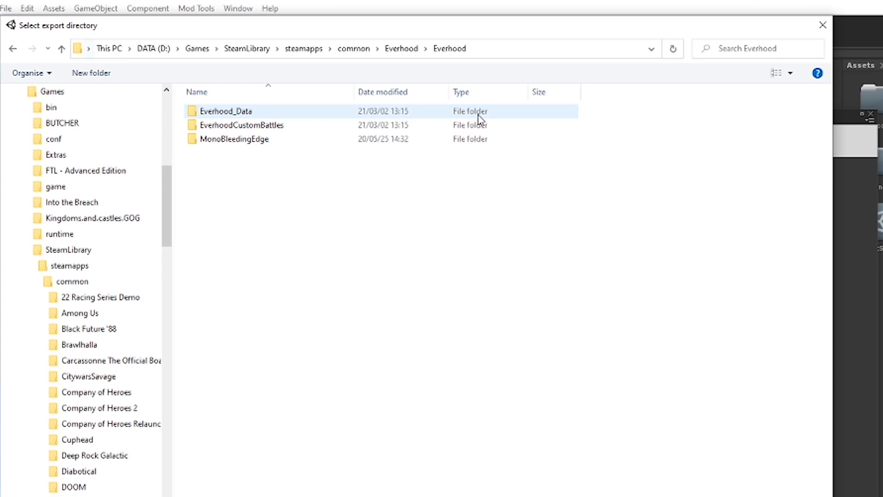
double_click(274, 124)
double_click(282, 125)
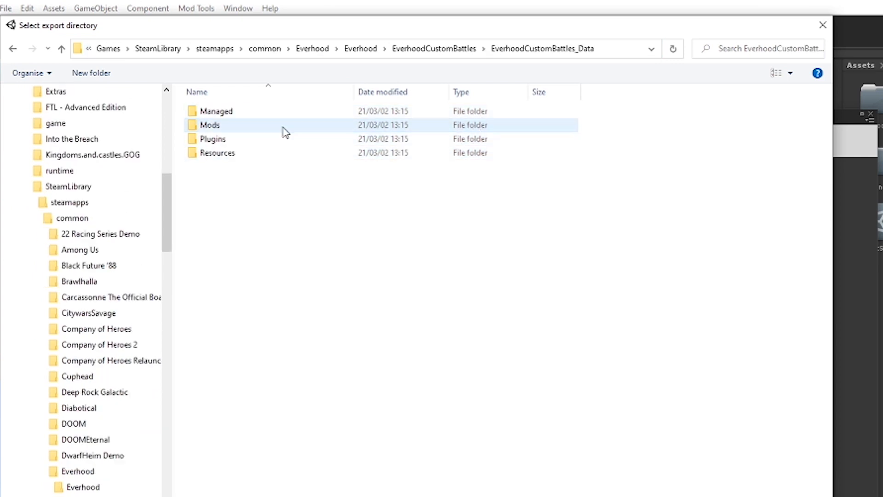
double_click(209, 125)
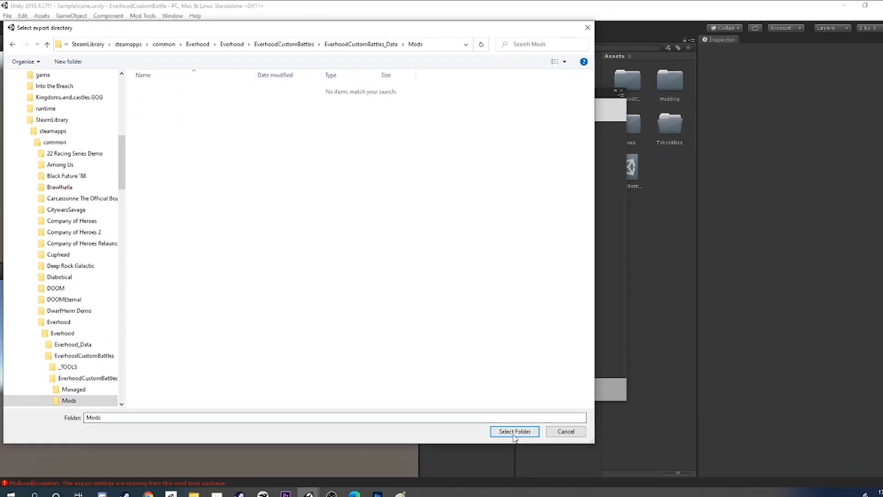
left_click(514, 433)
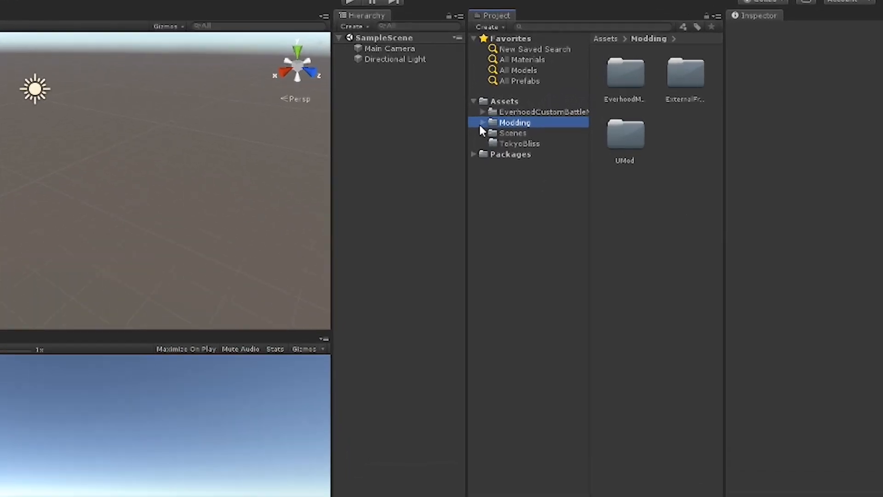
Open the BattleTemplate scene from the ModdingRoot folder in Modding/EverhoodModding
left_click(518, 112)
left_click(524, 120)
left_click(530, 128)
left_click(514, 152)
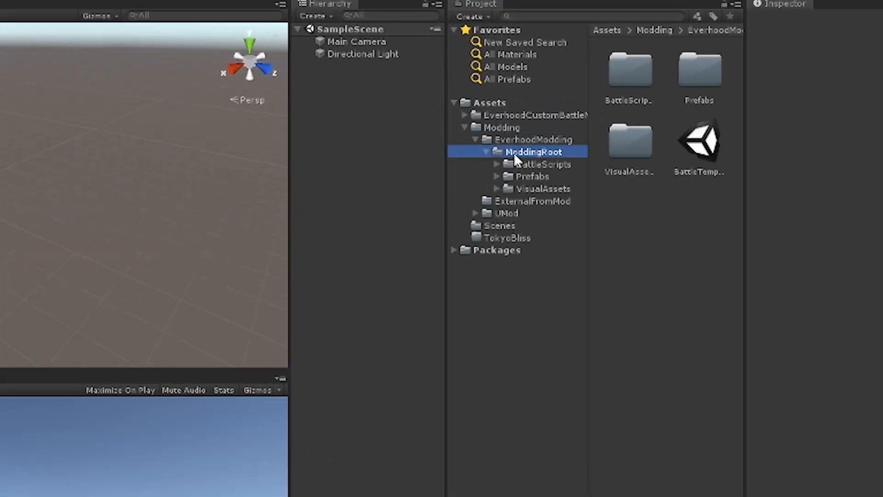
double_click(704, 143)
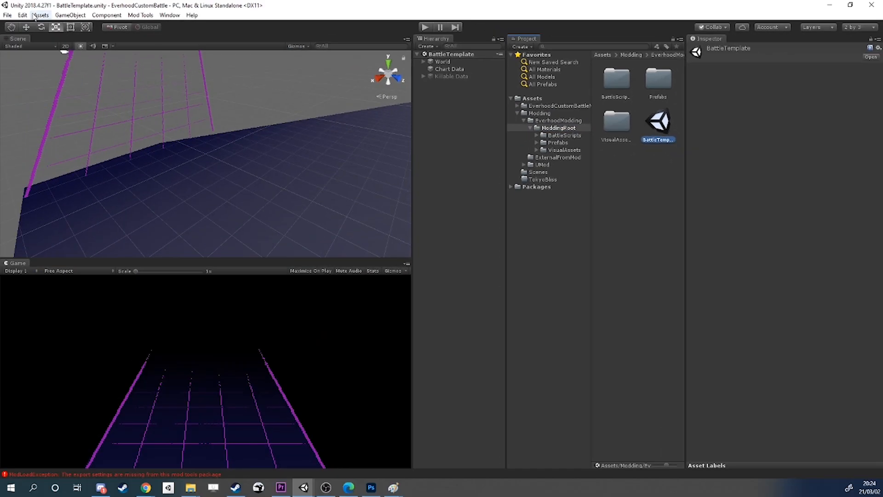
Save a copy of the battle template scene as TokyoBlissScene in the Assets/TokyoBliss folder
left_click(10, 17)
left_click(48, 65)
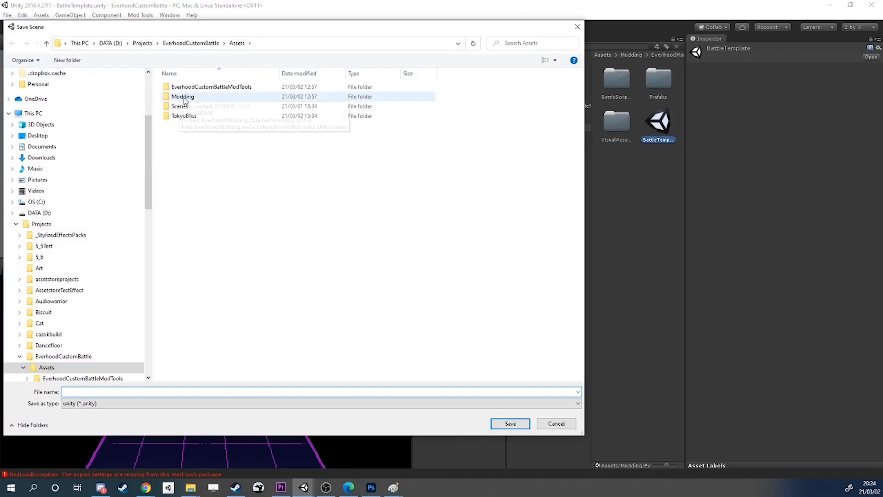
double_click(184, 116)
type("Tokyo")
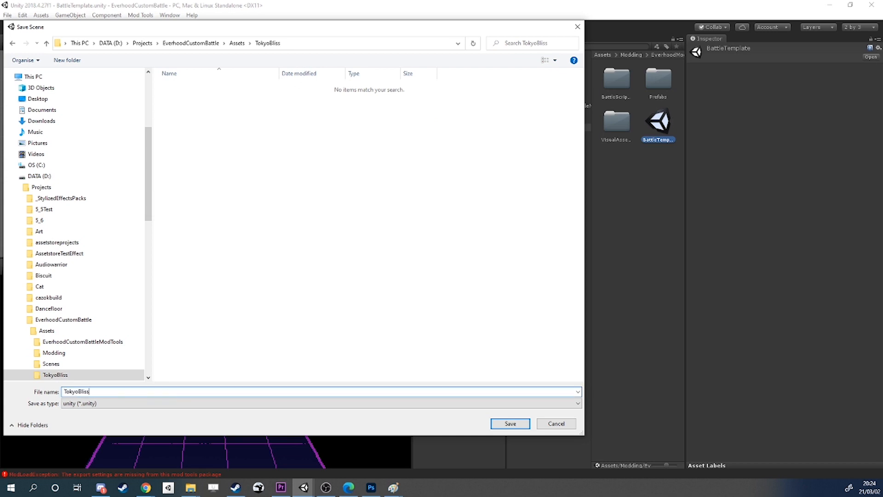
type("Bliss")
key("Return")
Create an EverhoodModding ModInfo asset in the TokyoBliss folder
left_click(547, 179)
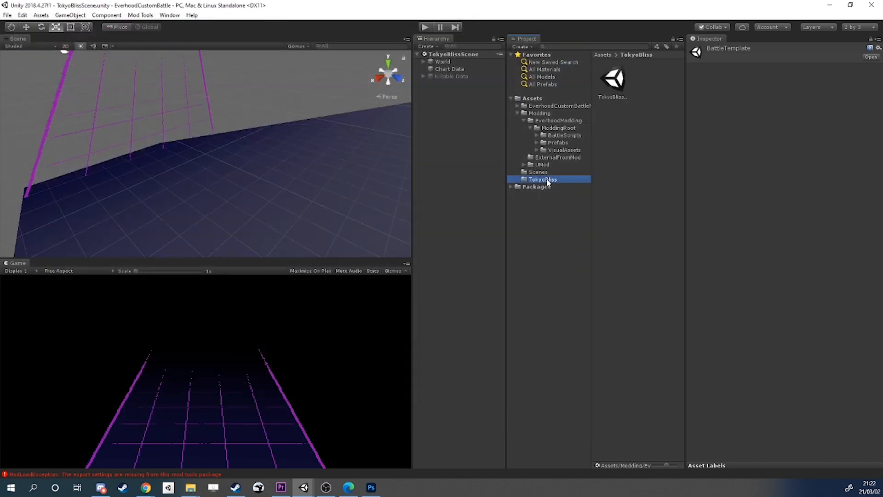
right_click(630, 145)
mouse_move(641, 148)
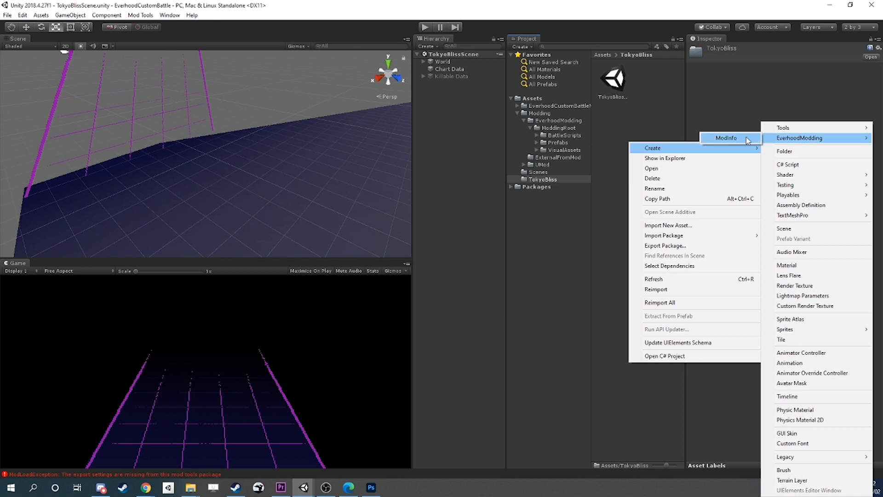
left_click(747, 136)
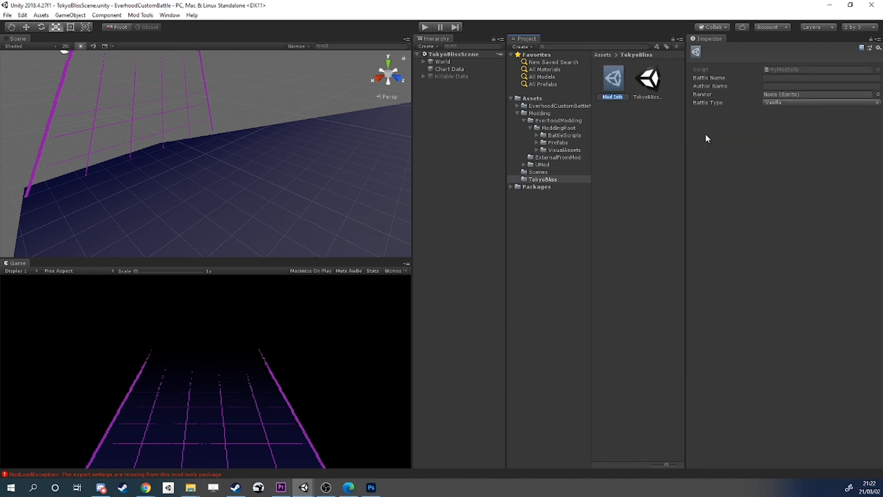
Set the mod info's battle name to EverhoodChan and rename the asset Everhoodchan
left_click(775, 79)
type("EverhoodChan")
right_click(613, 76)
left_click(653, 128)
type("Everhoo")
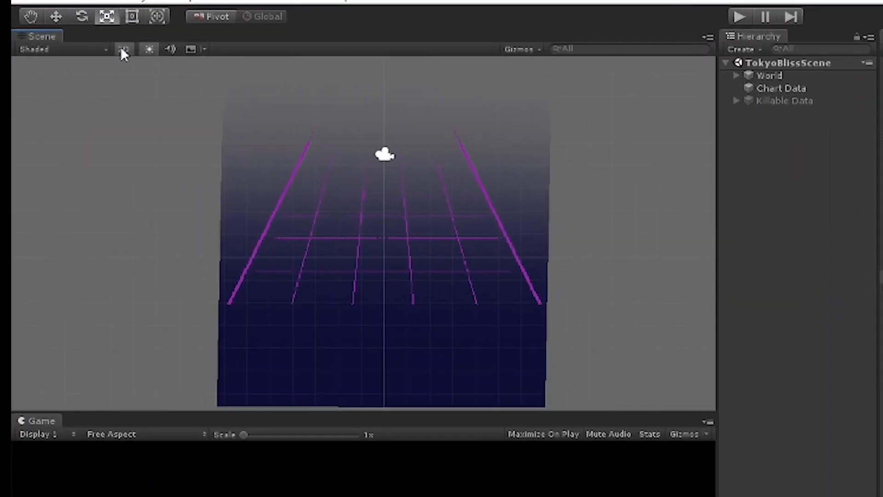
Switch the Scene view between 2D and 3D and practise zooming, panning and looking around the battle stage
left_click(65, 46)
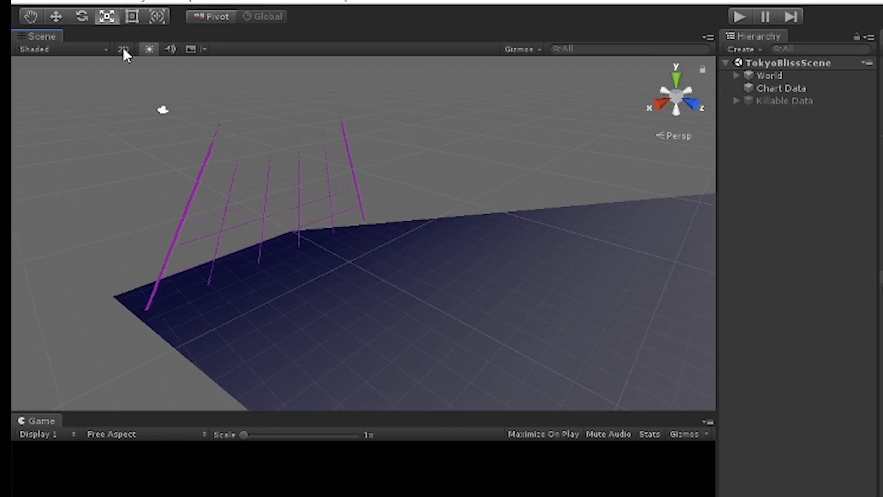
left_click(123, 49)
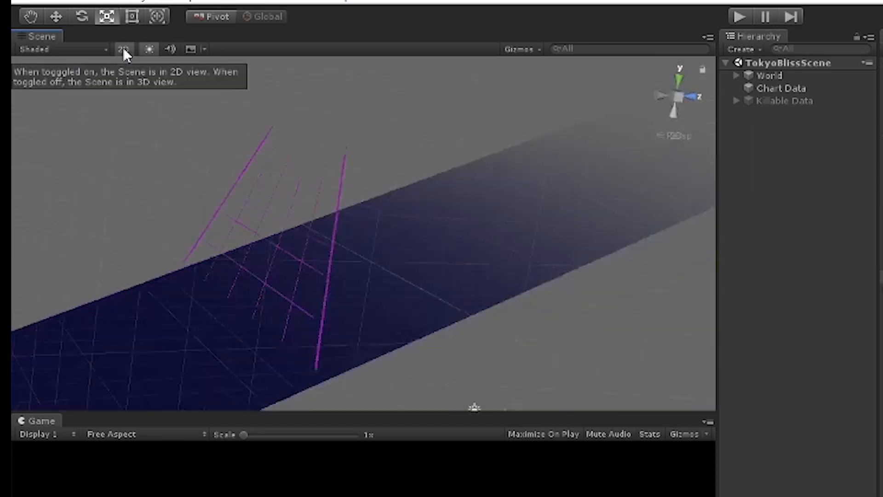
scroll(393, 224, "down", 4)
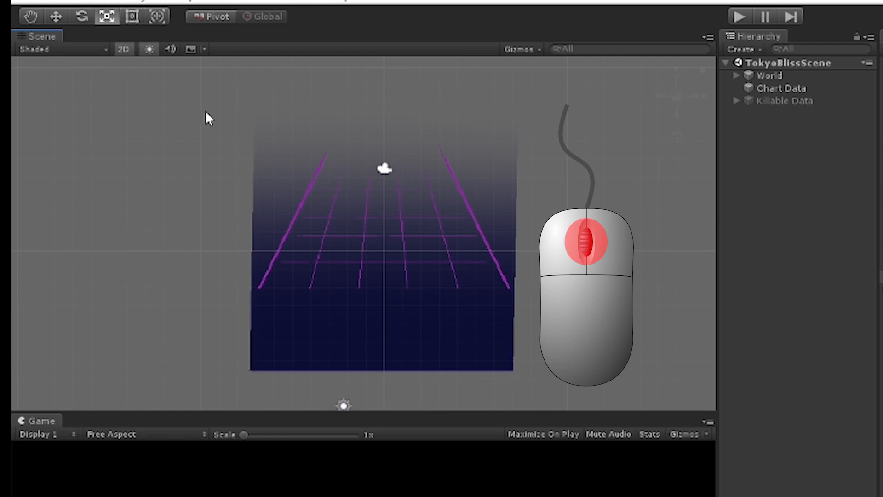
middle_click_drag(391, 203, 468, 254)
left_click(124, 49)
right_click_drag(404, 207, 339, 308)
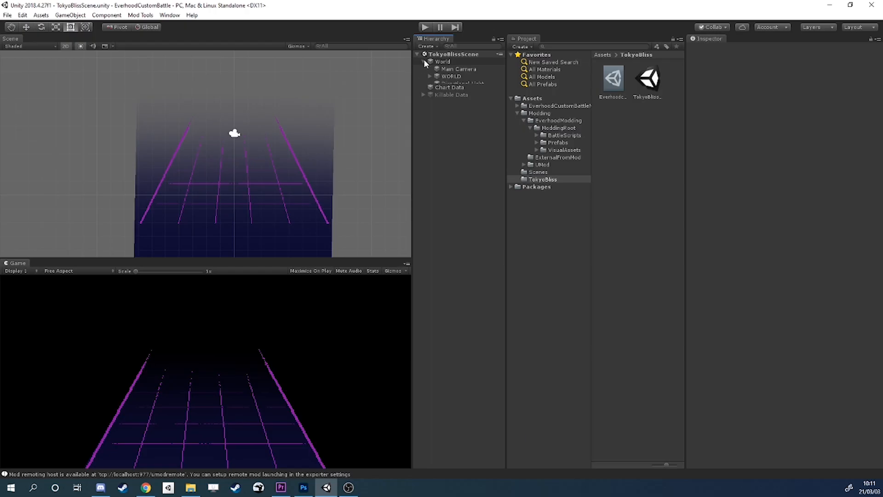
Recolour the Gradient object to a dark navy blue and the GenericBattleBackground grid lines to crimson
left_click(459, 84)
left_click(817, 118)
left_click_drag(606, 241, 685, 221)
left_click_drag(675, 261, 689, 229)
left_click(469, 92)
left_click(772, 119)
Add a 3D cube to the root of the battle scene
left_click(447, 148)
right_click(447, 149)
mouse_move(516, 225)
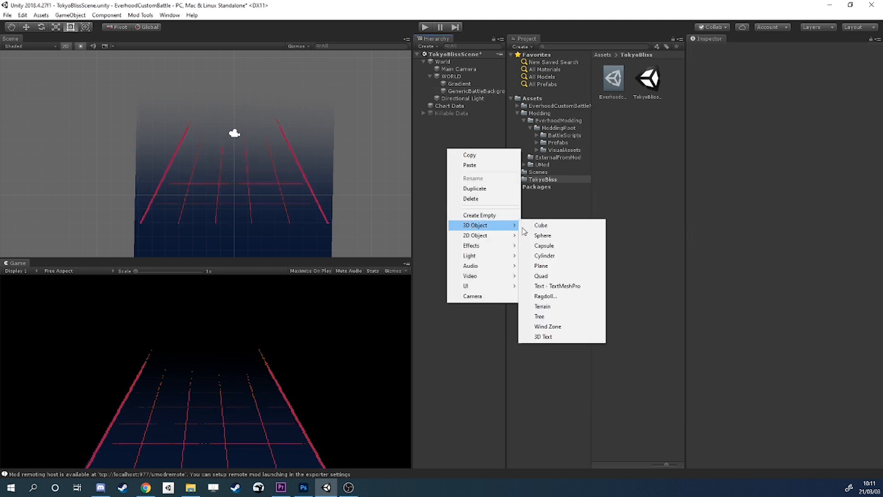
left_click(542, 226)
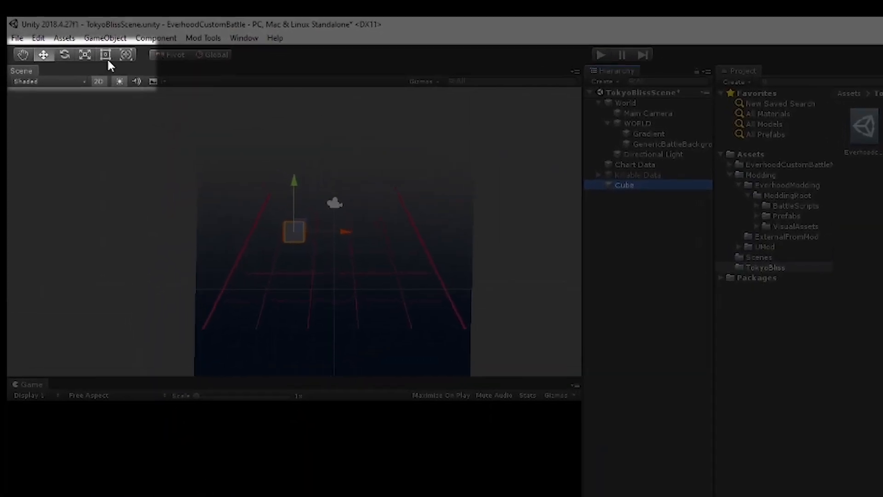
Rotate the cube so it is tilted and move it freely above the far end of the lanes
left_click(63, 56)
left_click(89, 57)
key("r")
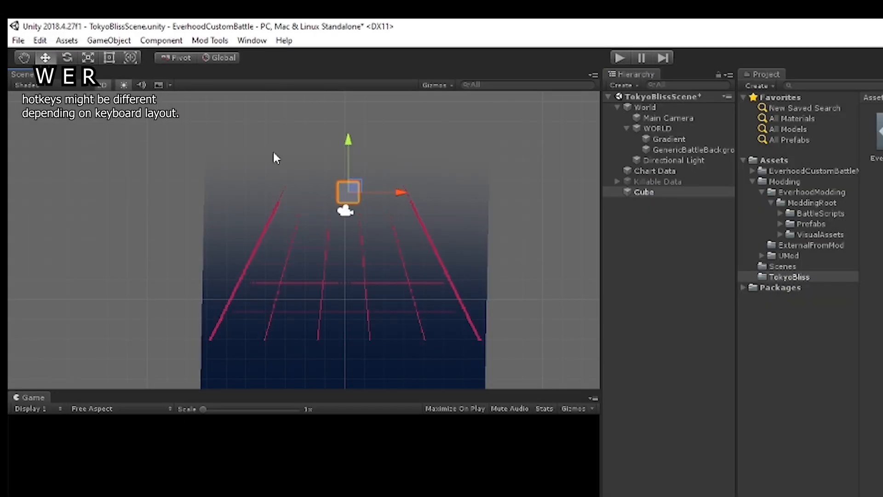
key("e")
left_click_drag(386, 193, 361, 200)
key("w")
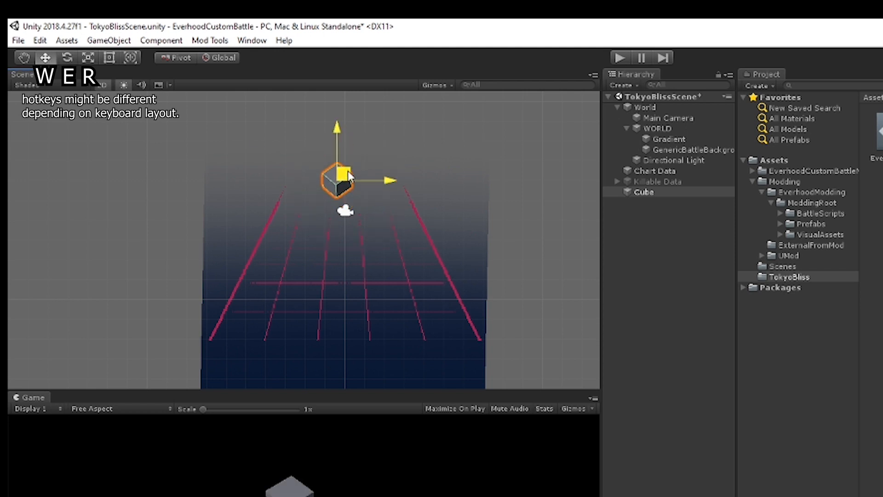
left_click_drag(346, 175, 318, 156)
key("x")
key("x")
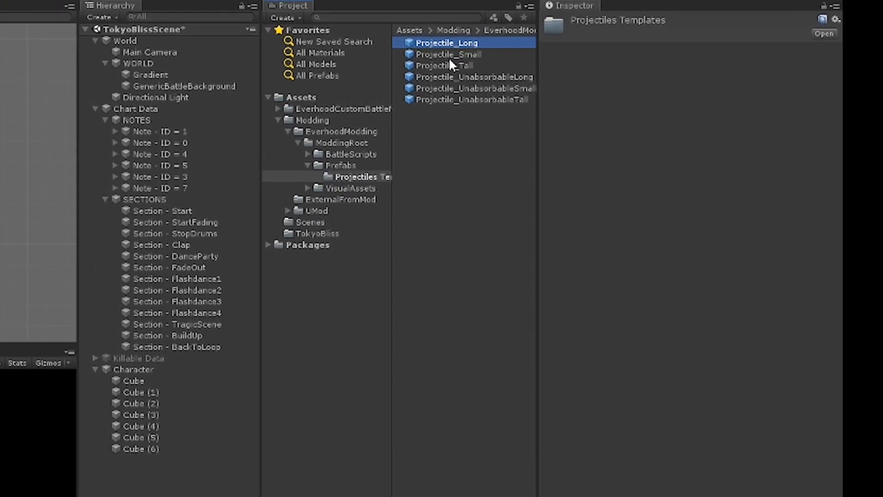
Duplicate the six prefabs in Projectiles Templates and move the copies to the TokyoBliss folder
left_click(459, 99, "shift")
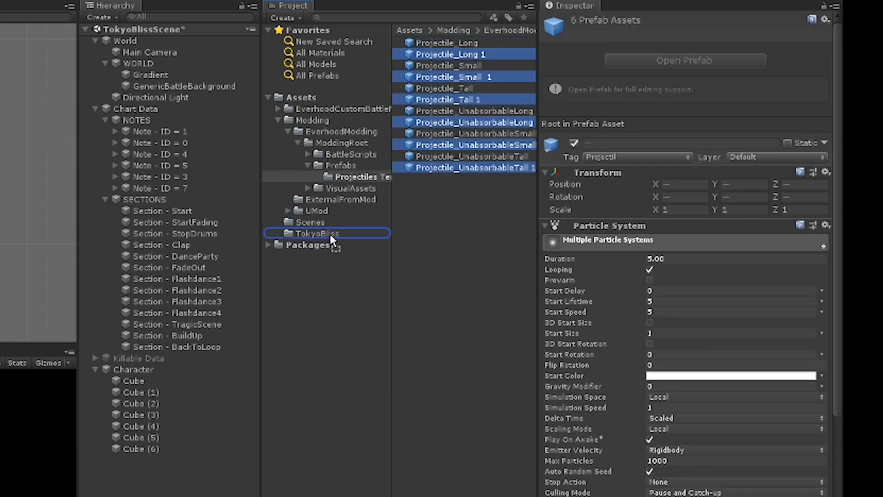
left_click_drag(324, 234, 322, 234)
Create a Projectiles folder inside TokyoBliss and move the six copied projectile prefabs into it
left_click(445, 192)
right_click(446, 192)
mouse_move(479, 203)
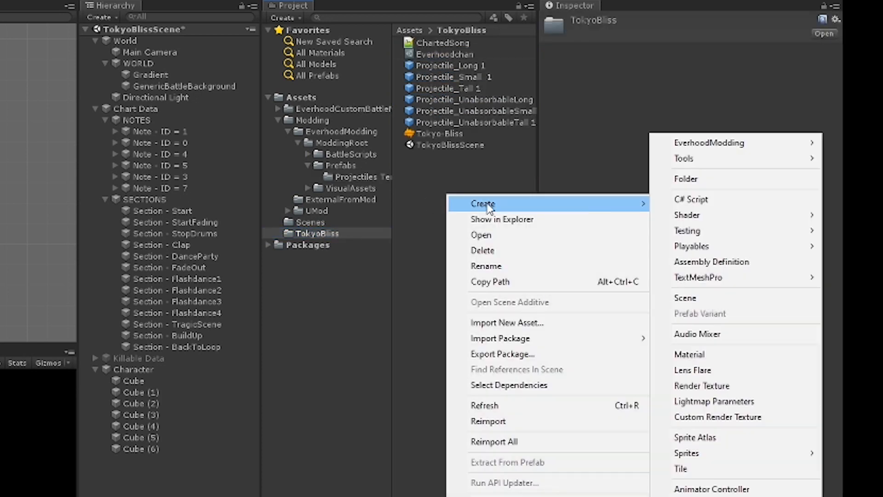
left_click(714, 178)
type("Projectiles")
key("Return")
left_click(474, 76)
left_click(472, 134, "shift")
left_click_drag(471, 134, 460, 43)
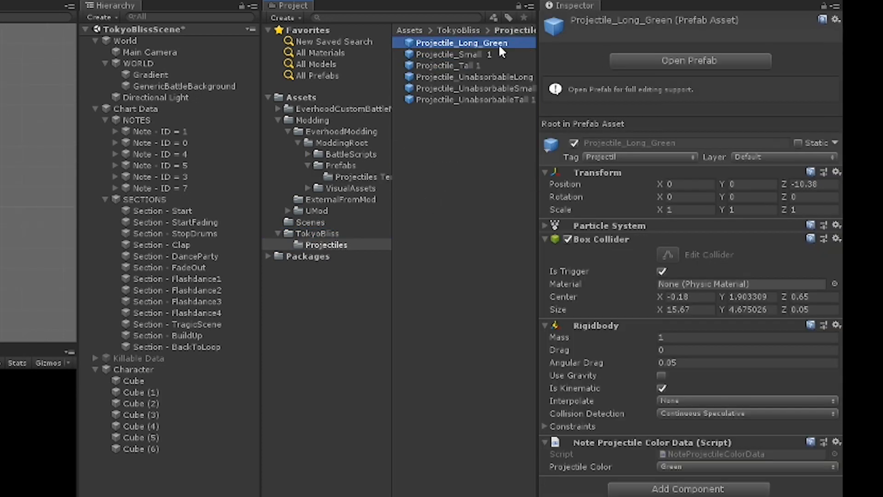
Rename the small and tall absorbable projectile copies Projectile_Small_Green and Projectile_Tall_Green
left_click(497, 55)
type("_Green")
left_click(484, 66)
type("_Green")
Rename the three unabsorbable projectile copies Projectile_UnabsorbableLong_Blue, Projectile_UnabsorbableSmall_Blue and Projectile_UnabsorbableTall_Blue
left_click(539, 87)
left_click_drag(538, 76, 161, 465)
left_click(537, 79)
type("_Blue")
key("Return")
key("ctrl+z")
left_click(536, 99)
left_click(536, 90)
type("_Blue")
key("Return")
left_click(540, 100)
left_click(540, 101)
type("_Blue")
key("Return")
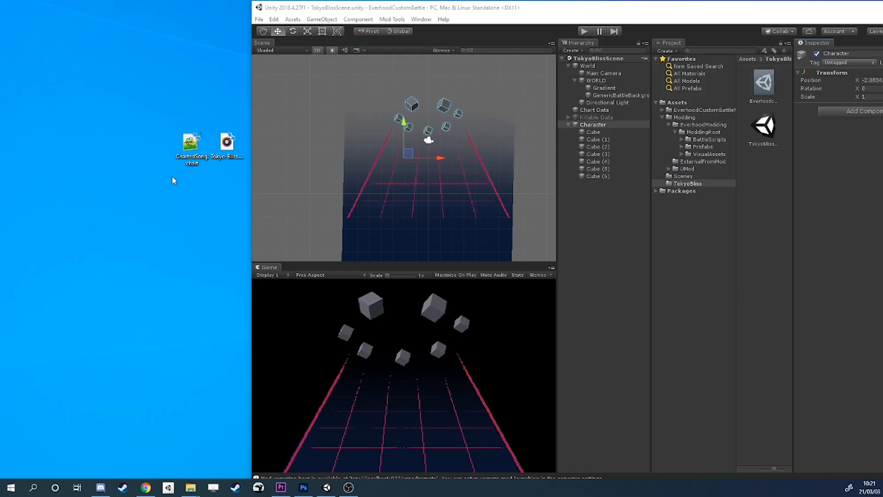
Import the ChartedSong and Tokyo-Bliss files into the TokyoBliss folder and assign them as the Chart Data object's chart and song
left_click_drag(177, 178, 695, 185)
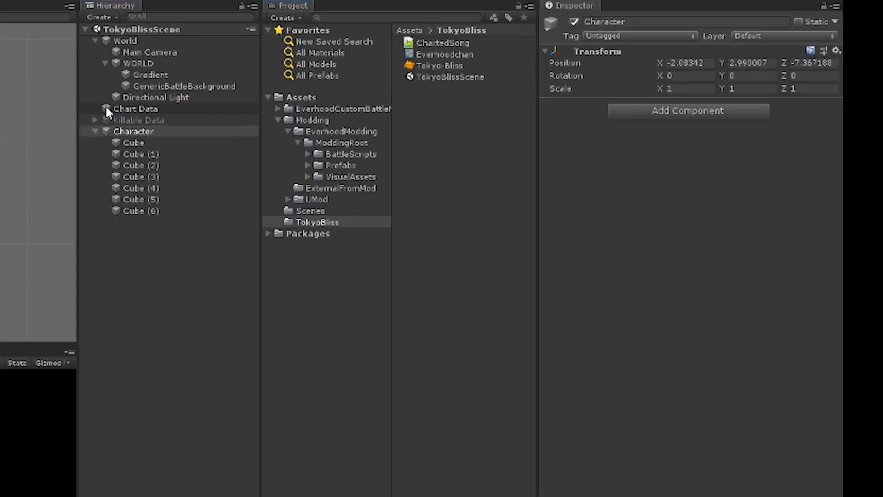
left_click(576, 110)
left_click_drag(422, 43, 690, 130)
left_click_drag(435, 65, 723, 144)
Generate the chart data from the Chart Data component and expand the generated NOTES and SECTIONS groups
left_click(836, 103)
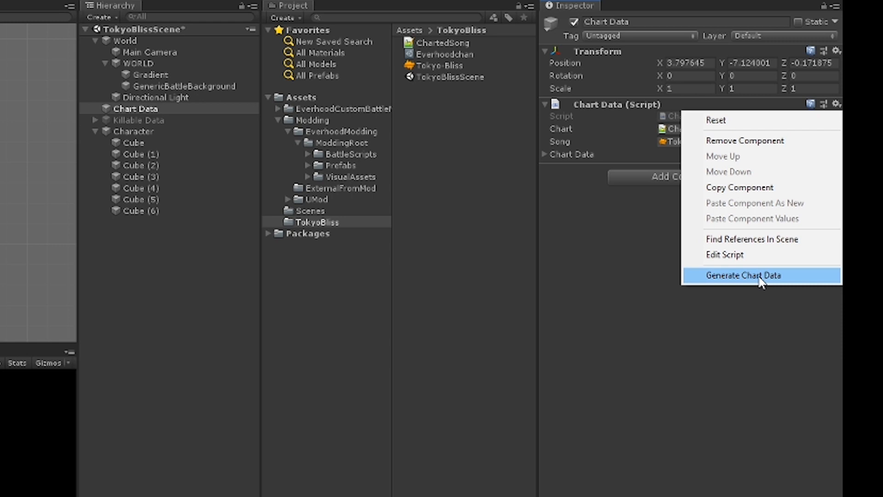
left_click(761, 276)
left_click(95, 108)
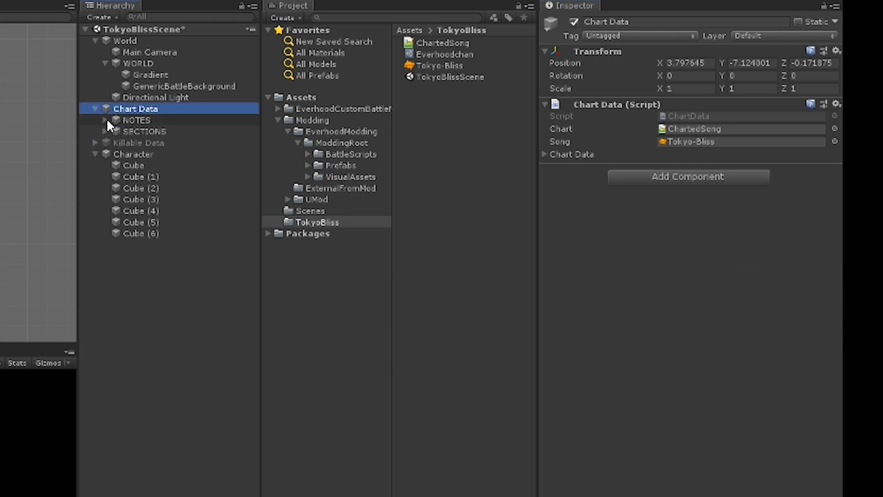
left_click(106, 120)
left_click(104, 199)
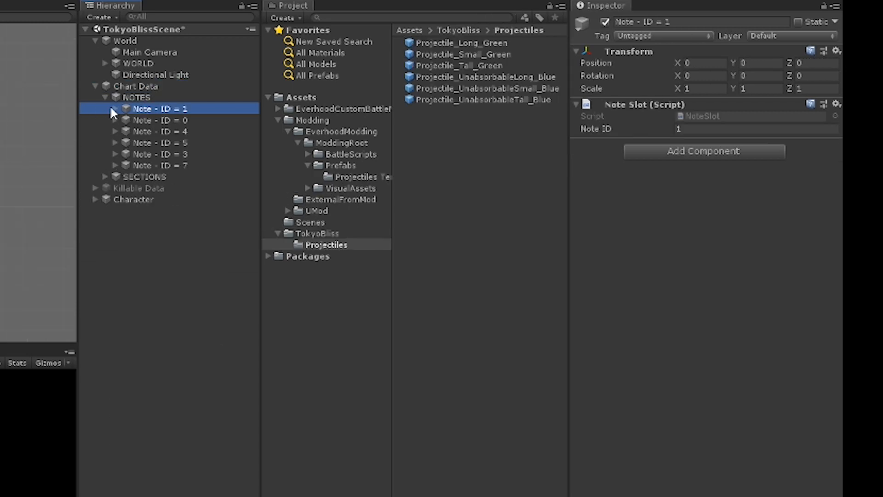
Add a Shoot Obstacle battle event to the Event under Note - ID = 1, using the Projectile_Small_Green prefab
left_click(113, 108)
left_click(140, 120)
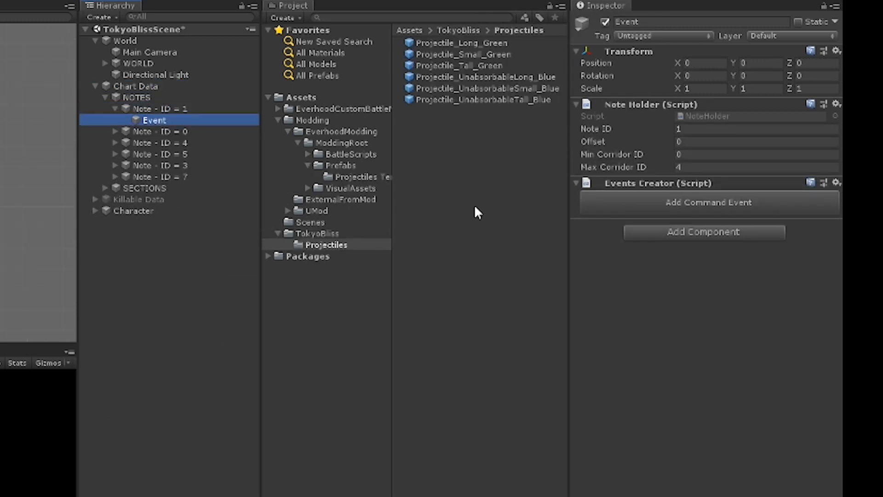
left_click(641, 200)
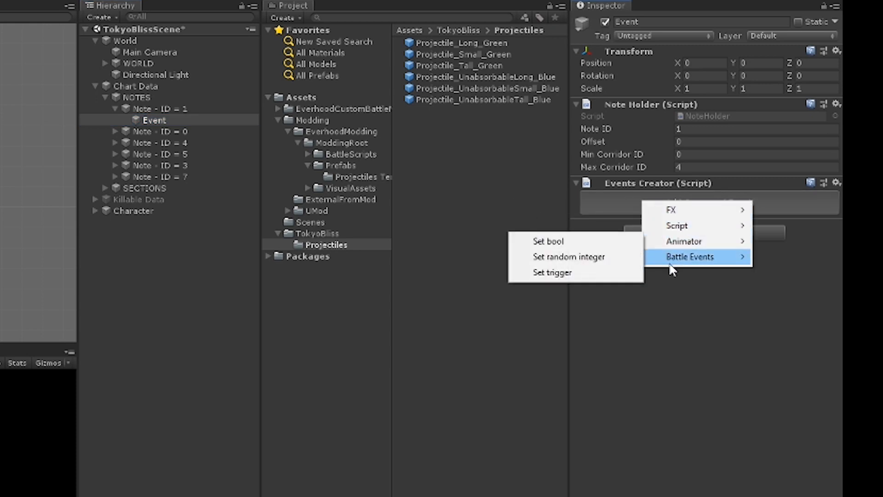
mouse_move(670, 263)
left_click(592, 256)
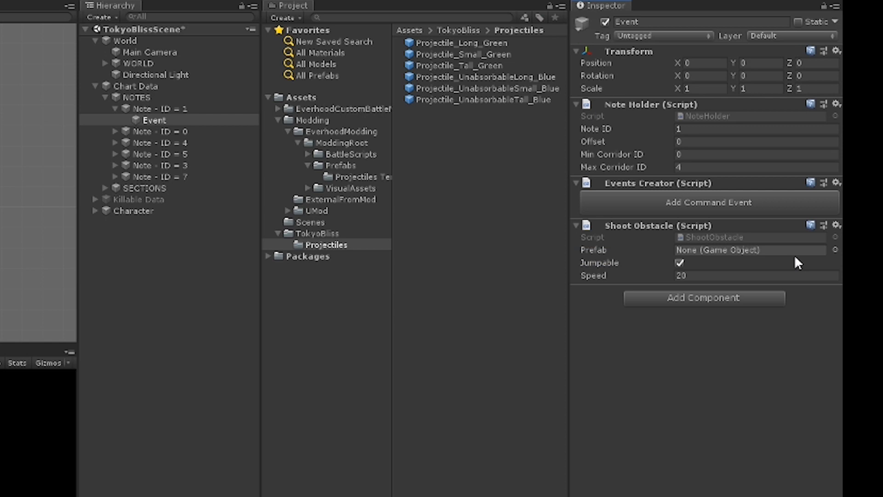
left_click_drag(490, 51, 718, 254)
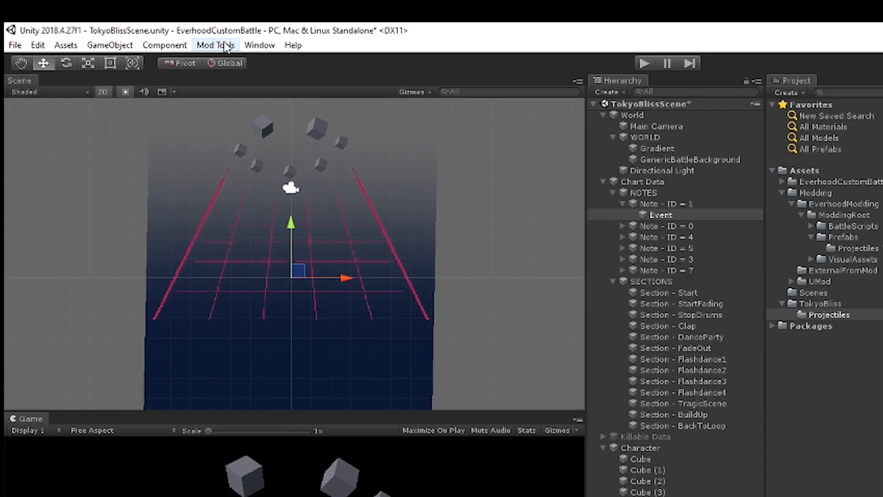
Build the mod from the project
left_click(216, 45)
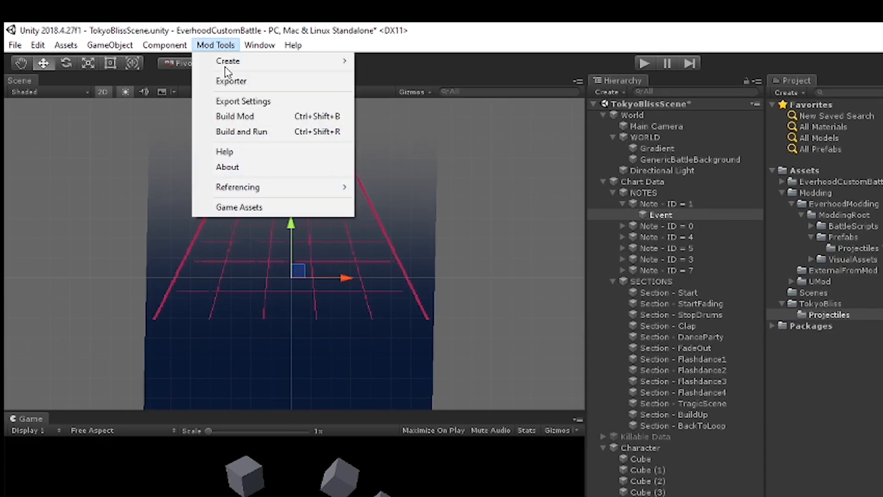
left_click(233, 117)
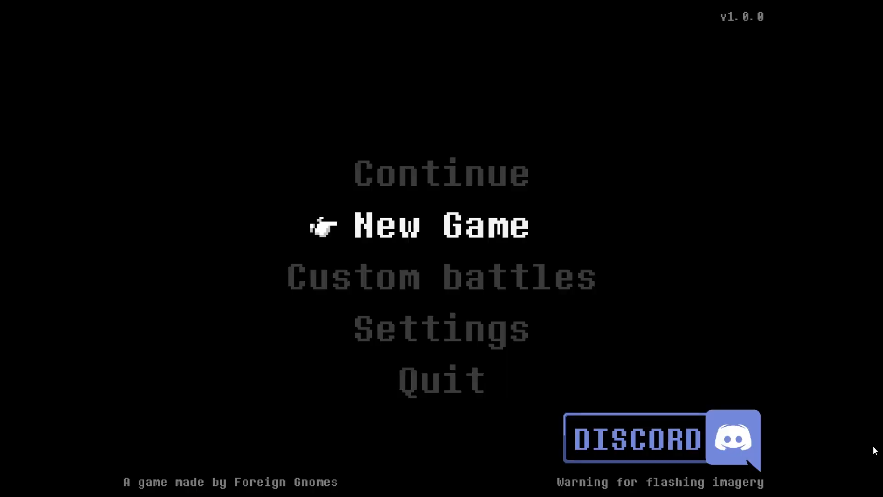
Switch to Everhood, open the custom battles player and start the EverhoodChan battle
key("Down")
key("Return")
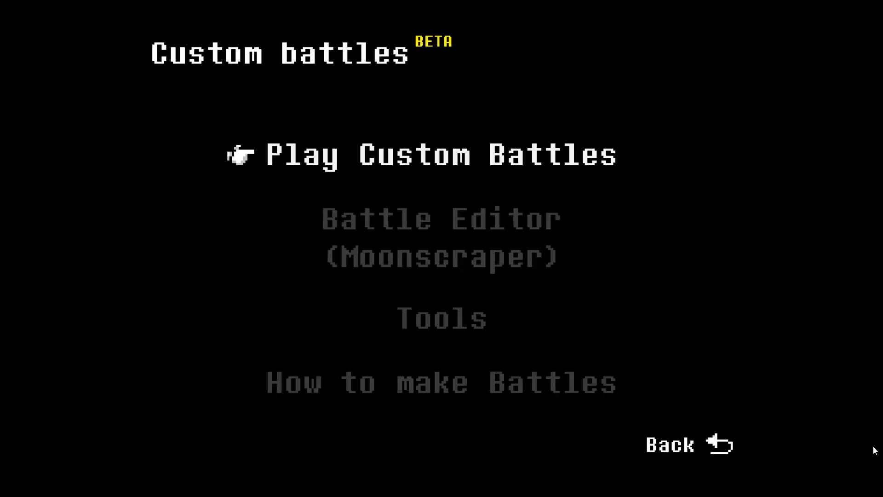
key("Return")
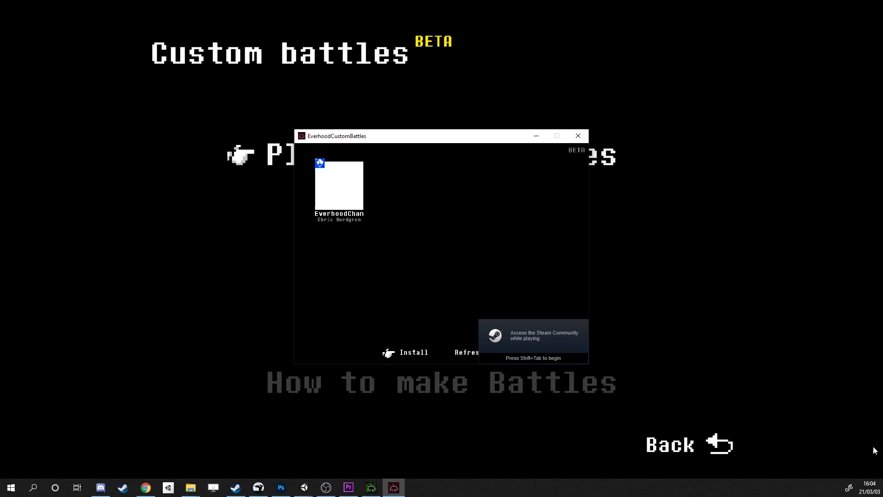
key("Return")
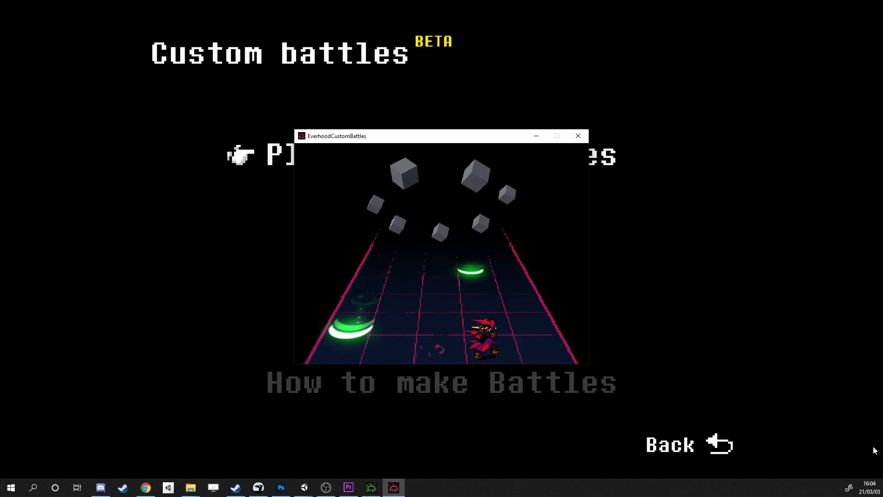
Play-test the custom battle, moving the character sideways between lanes to dodge the green projectiles
key("F3")
key("Right")
key("Left")
key("Left")
key("Right")
key("Right")
key("Left")
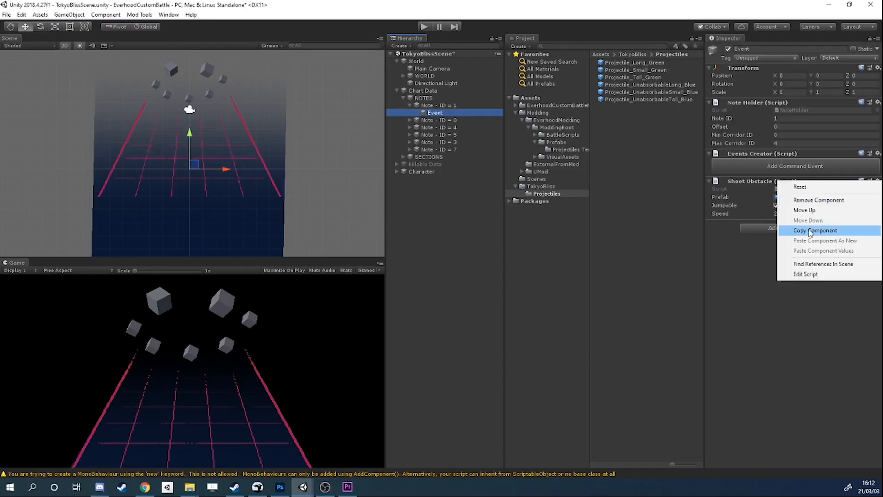
In Unity, copy the Shoot Obstacle component from the Note - ID = 1 Event and paste it onto the Events of the other notes
left_click(810, 232)
left_click(409, 120)
left_click(435, 127)
left_click(436, 143)
left_click(435, 186)
left_click(436, 172, "ctrl")
left_click(435, 157, "ctrl")
left_click(436, 142)
left_click(436, 157)
left_click(437, 128)
left_click(436, 113)
left_click(812, 196)
Add the Projectile_Small_Green prefab to the scene hierarchy and rename the instance Projectile_Small_Blue
left_click_drag(636, 70, 465, 278)
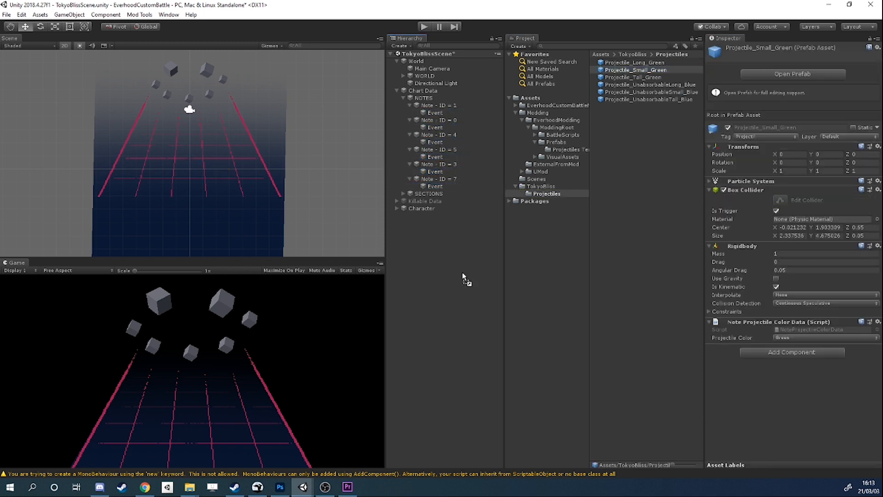
key("F2")
left_click_drag(455, 216, 516, 222)
type("Bluy")
key("BackSpace")
type("e")
key("Return")
Set the Start Color of the child particle systems under Projectile_Small_Blue, including Energy and Light, to blue
left_click(397, 216)
left_click(423, 230)
left_click(421, 238)
left_click(815, 207)
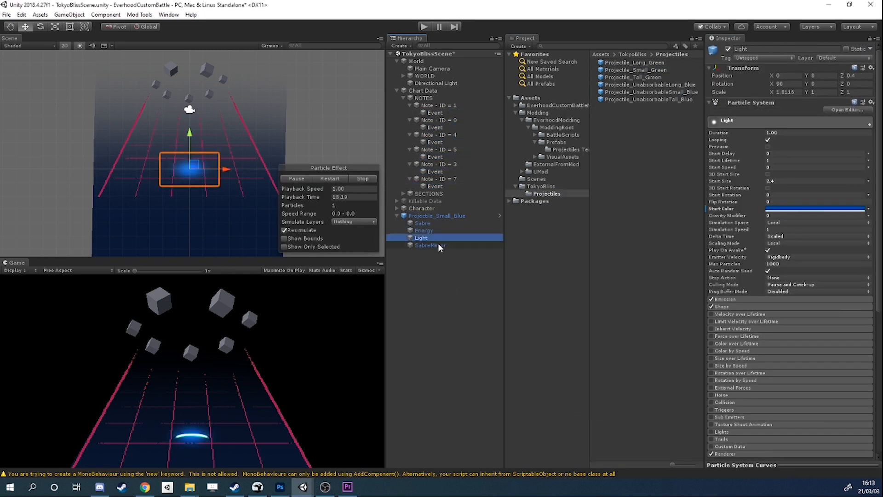
scroll(790, 268, "down", 4)
left_click(445, 224)
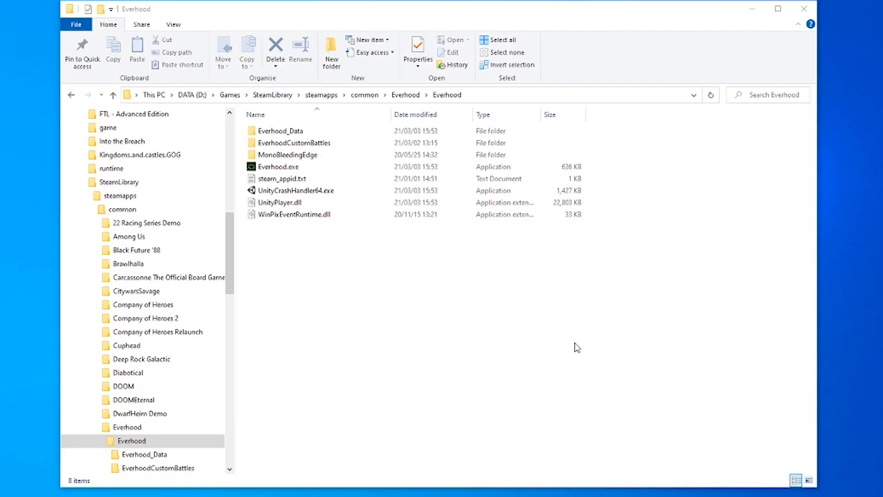
In File Explorer, open the Mods folder inside EverhoodCustomBattles\EverhoodCustomBattles_Data and select EverhoodChan.everhoodMod
double_click(297, 144)
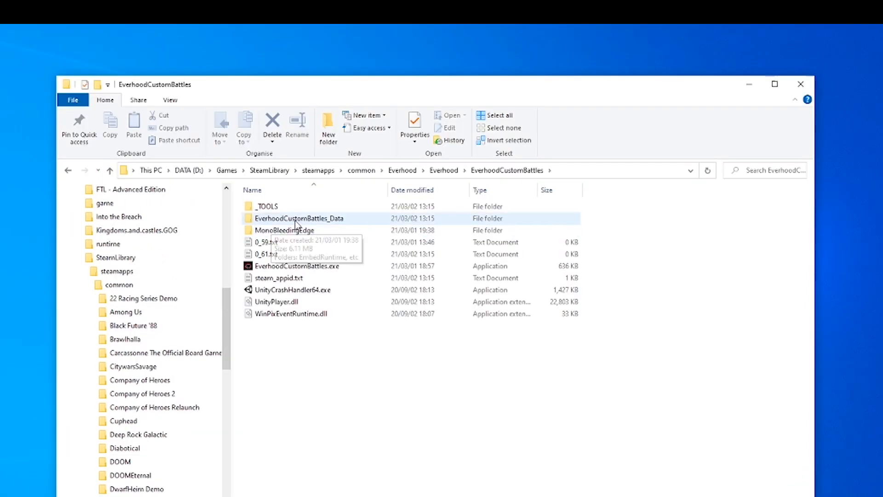
double_click(295, 220)
double_click(278, 218)
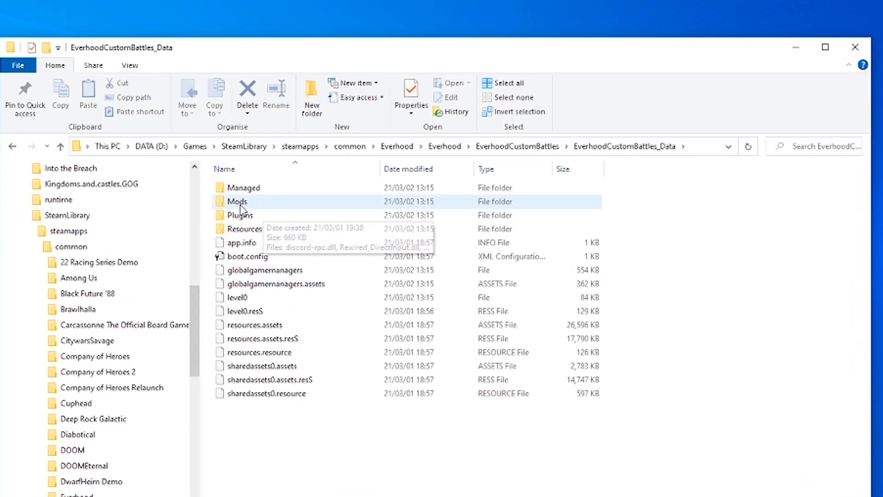
left_click(232, 142)
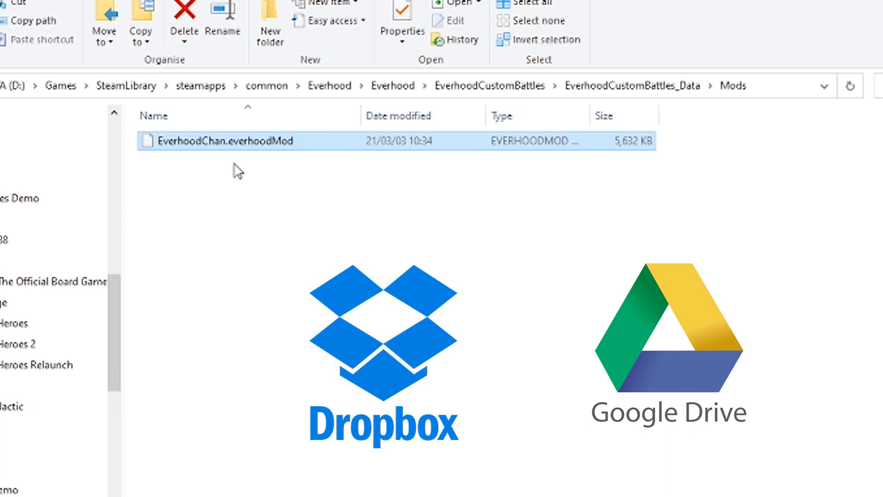